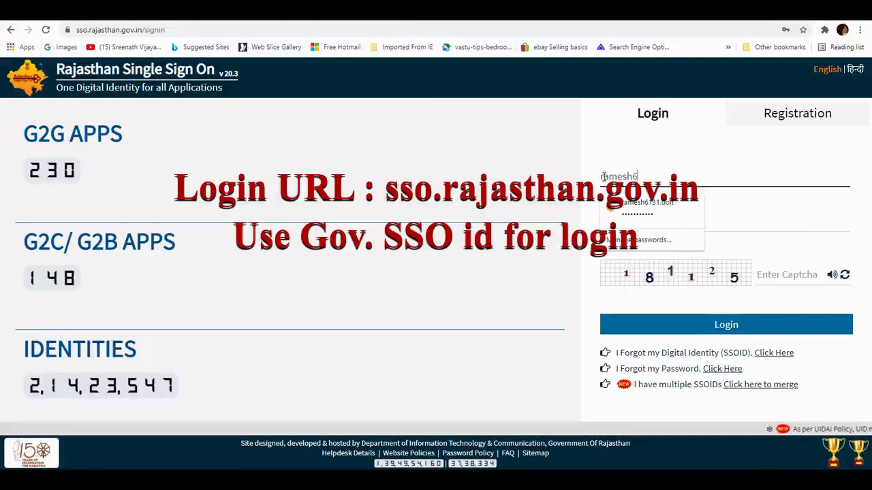
Step: Sign in to Rajasthan SSO with password and captcha, closing the earlier logged-in session
{"action": "key", "text": "Tab"}
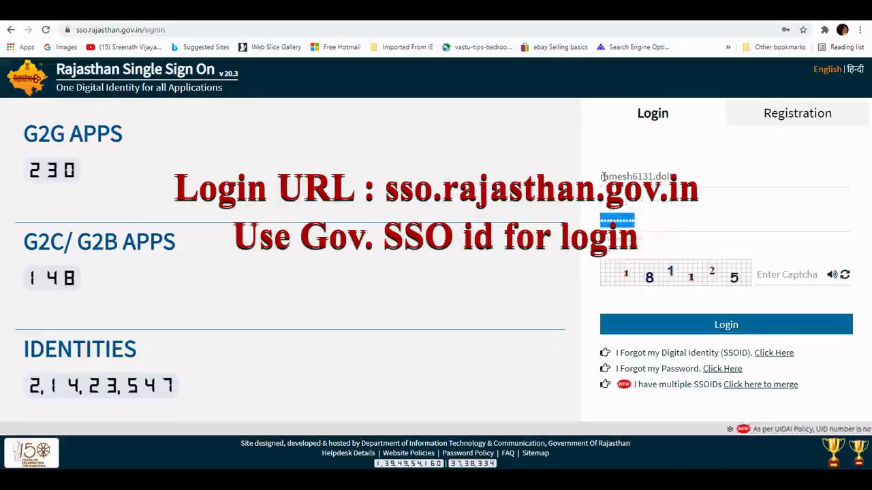
{"action": "type", "text": "********"}
{"action": "key", "text": "Tab"}
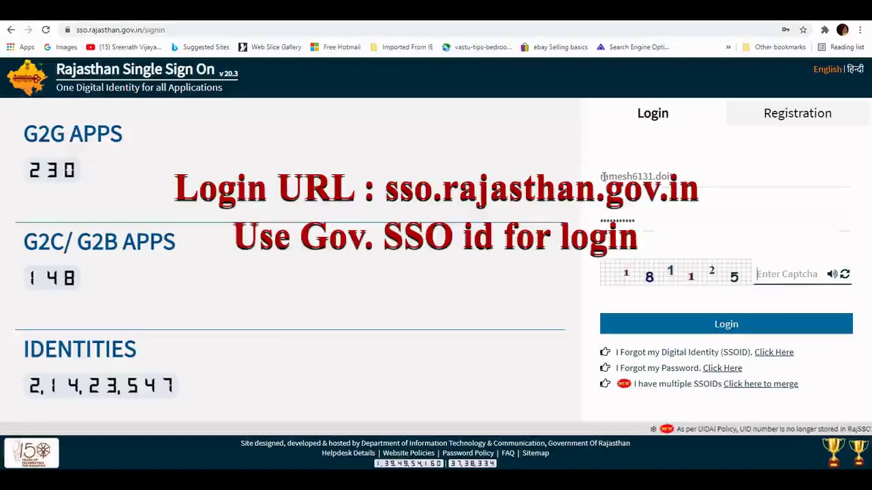
{"action": "type", "text": "1811"}
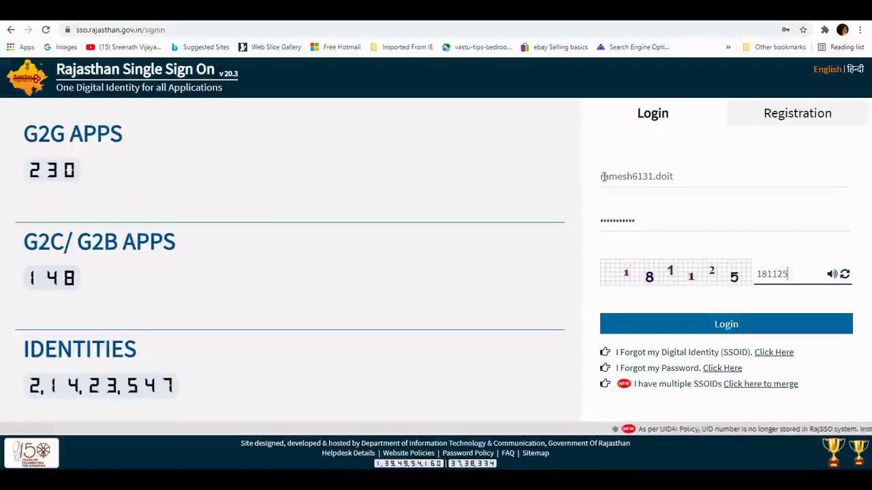
{"action": "type", "text": "25"}
{"action": "left_click", "coordinate": [712, 325]}
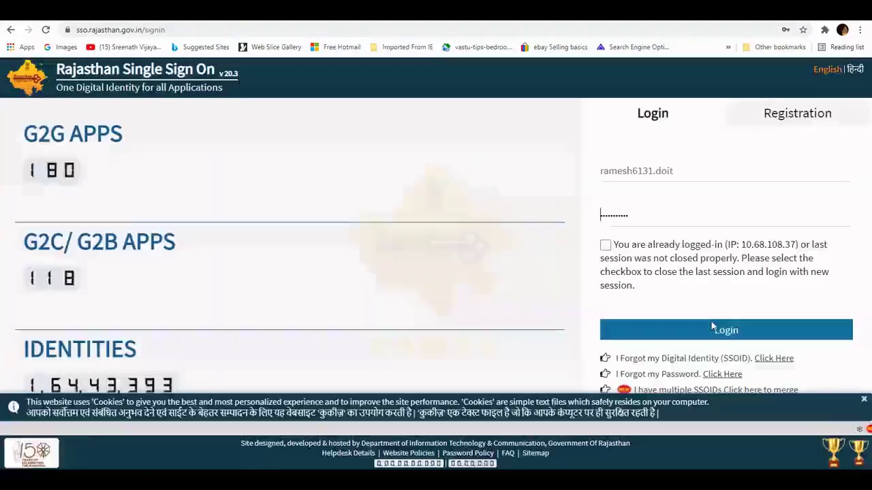
{"action": "left_click", "coordinate": [606, 244]}
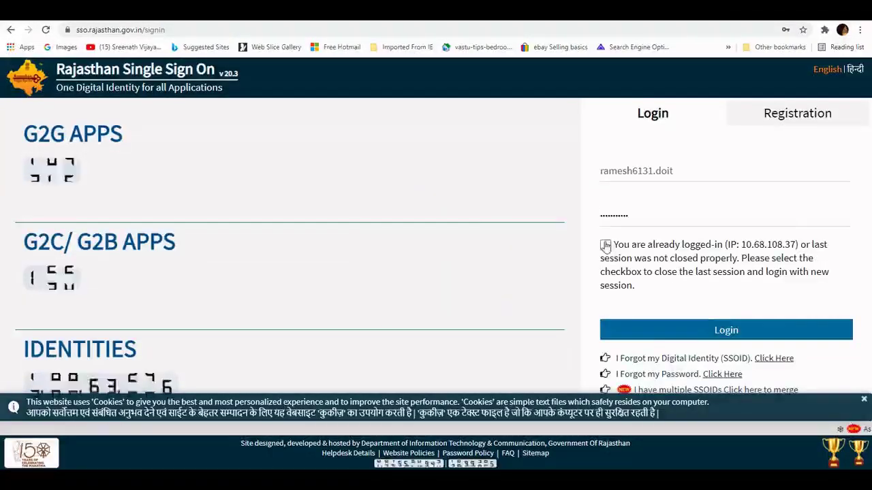
{"action": "left_click", "coordinate": [680, 326]}
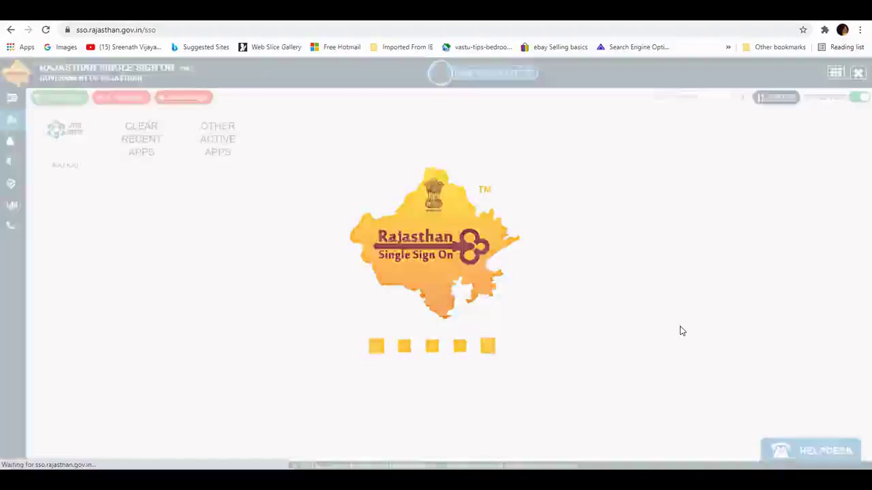
Step: Launch the RAJ KAJ application from the G2G apps list
{"action": "left_click", "coordinate": [8, 120]}
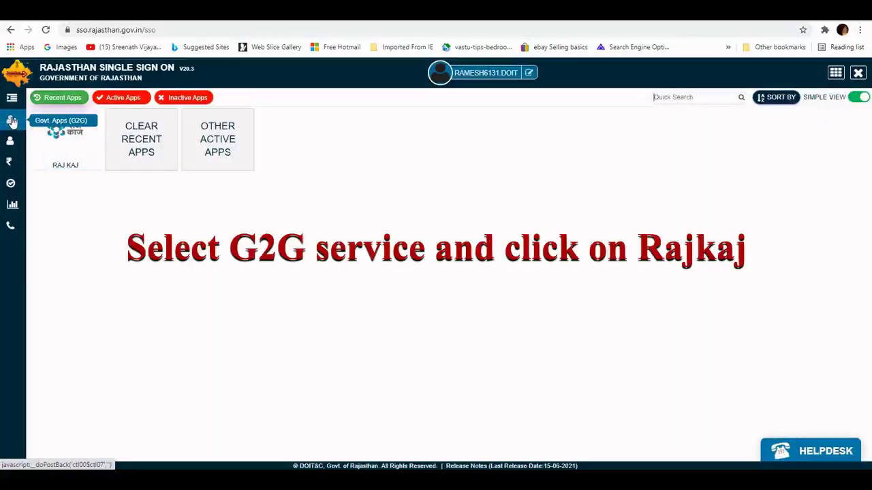
{"action": "left_click", "coordinate": [82, 145]}
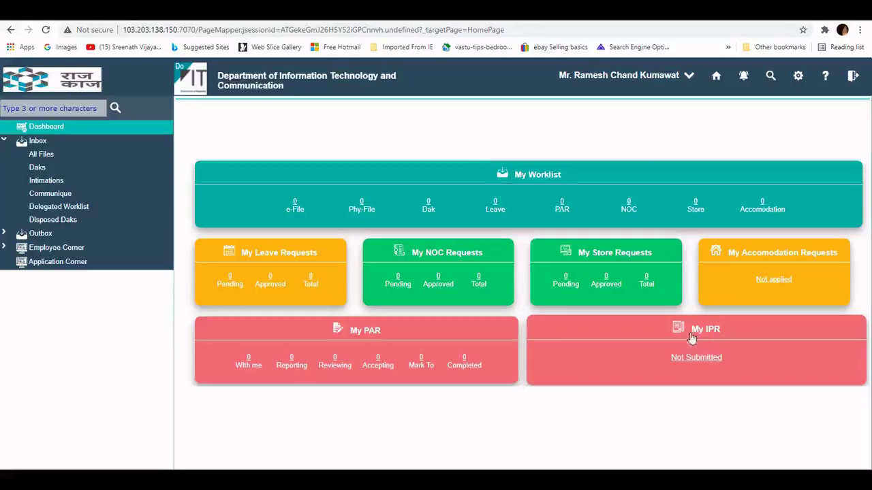
Step: Go to Employee Corner > IPR and open the Manage Immovable Property Return form for 01-Jan-2021
{"action": "left_click", "coordinate": [6, 250]}
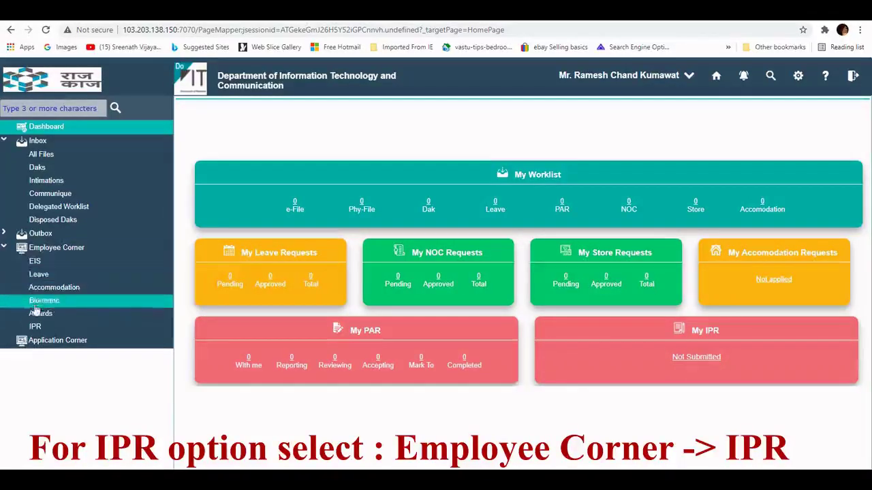
{"action": "left_click", "coordinate": [38, 327]}
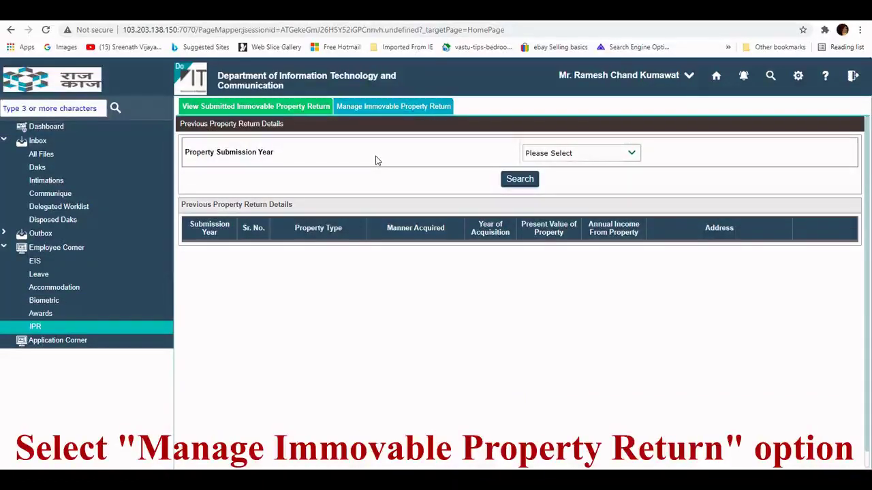
{"action": "left_click", "coordinate": [396, 115]}
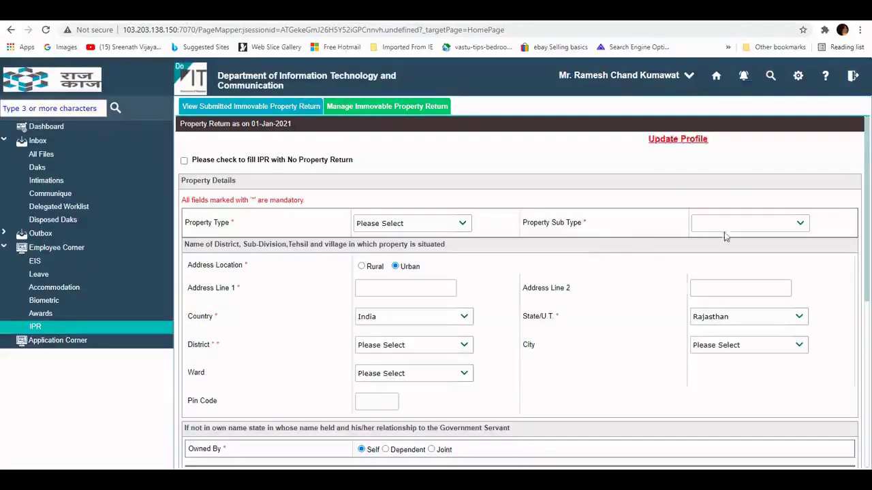
{"action": "scroll", "coordinate": [706, 248], "scroll_direction": "down", "scroll_amount": 1}
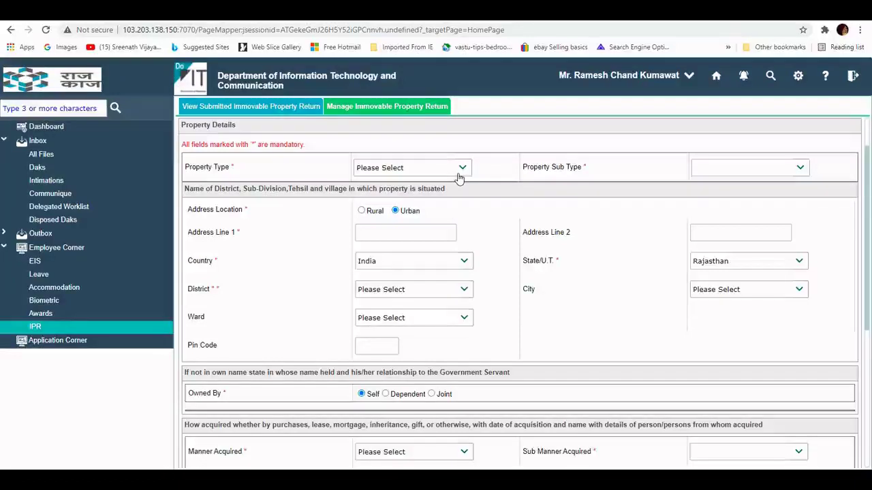
{"action": "scroll", "coordinate": [824, 143], "scroll_direction": "up", "scroll_amount": 1}
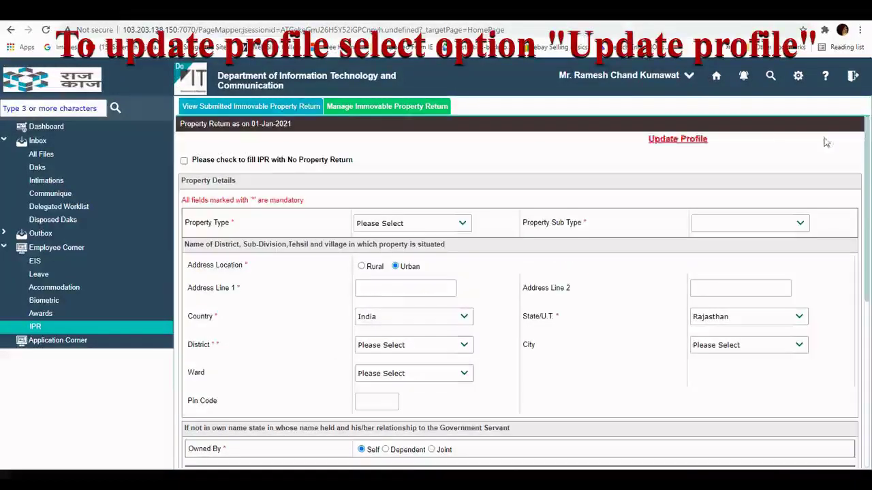
Step: Update the employee profile's Basic Pay from 45000 to 47000 and confirm the save
{"action": "left_click", "coordinate": [693, 142]}
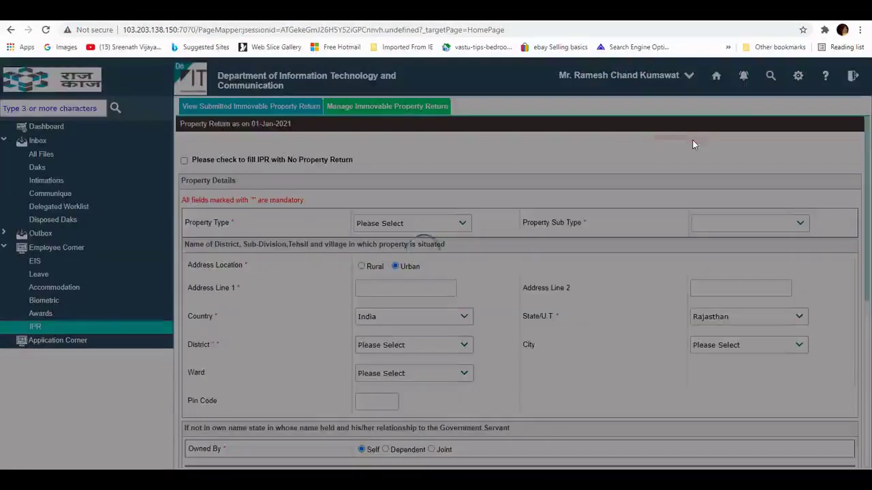
{"action": "scroll", "coordinate": [869, 220], "scroll_direction": "down", "scroll_amount": 2}
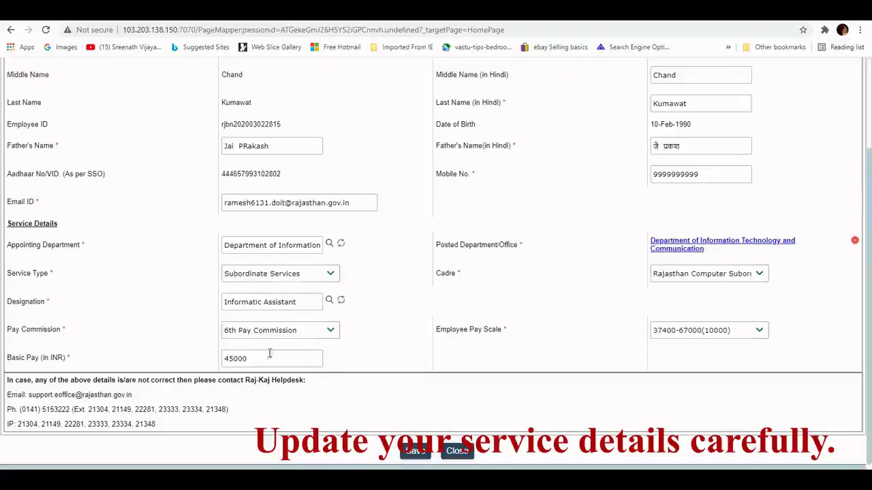
{"action": "left_click_drag", "start_coordinate": [263, 356], "coordinate": [197, 368]}
{"action": "type", "text": "47000"}
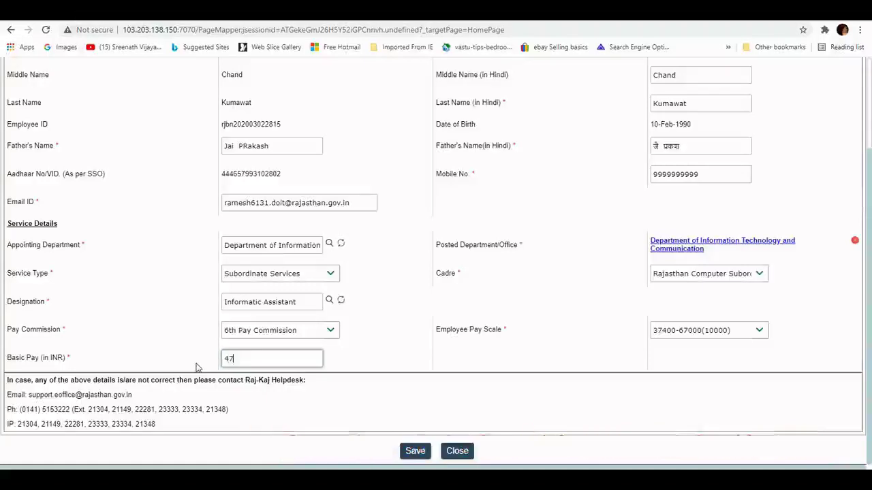
{"action": "left_click", "coordinate": [412, 451]}
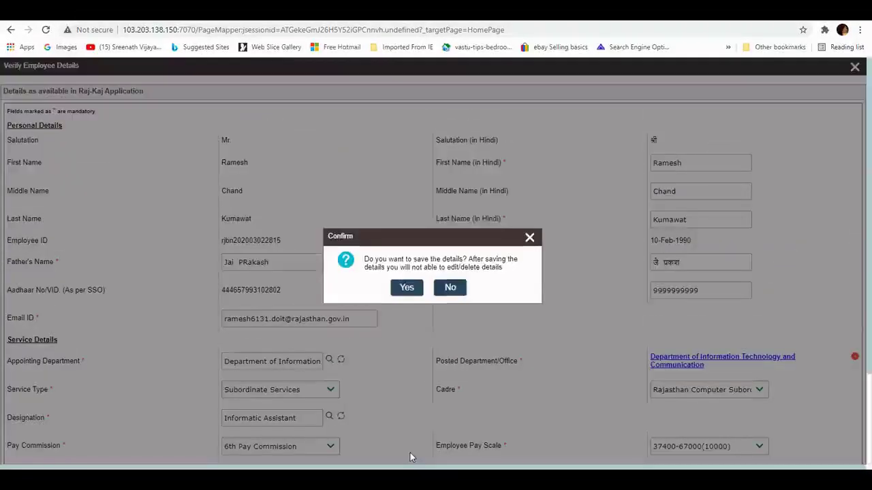
{"action": "left_click", "coordinate": [405, 288]}
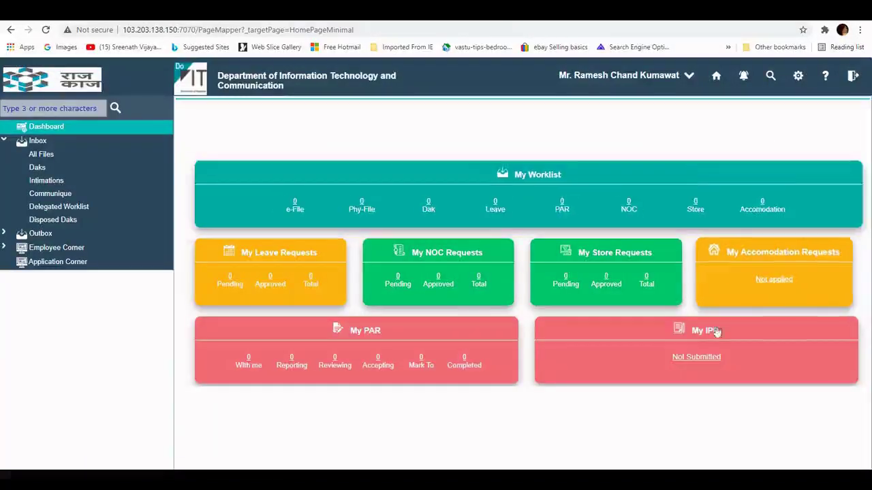
Step: Reopen the Manage Immovable Property Return form via Employee Corner > IPR and expand Property Type
{"action": "left_click", "coordinate": [6, 251]}
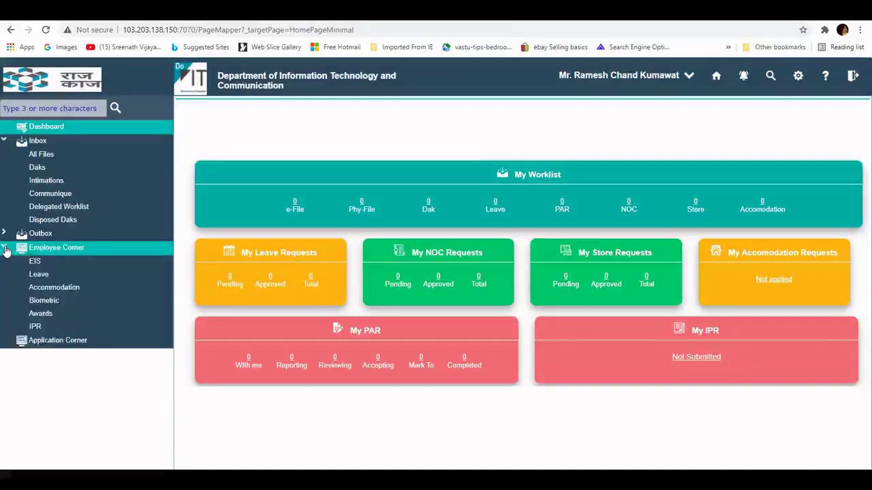
{"action": "left_click", "coordinate": [42, 326]}
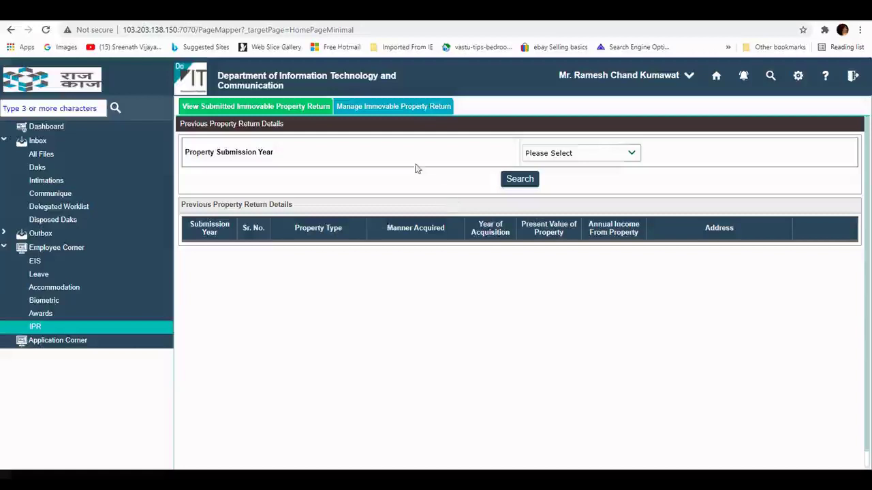
{"action": "left_click", "coordinate": [387, 107]}
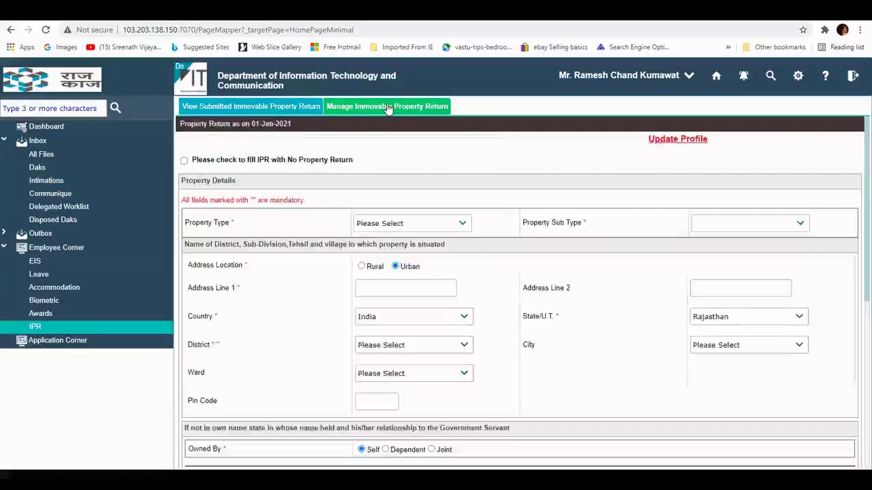
{"action": "left_click", "coordinate": [463, 226]}
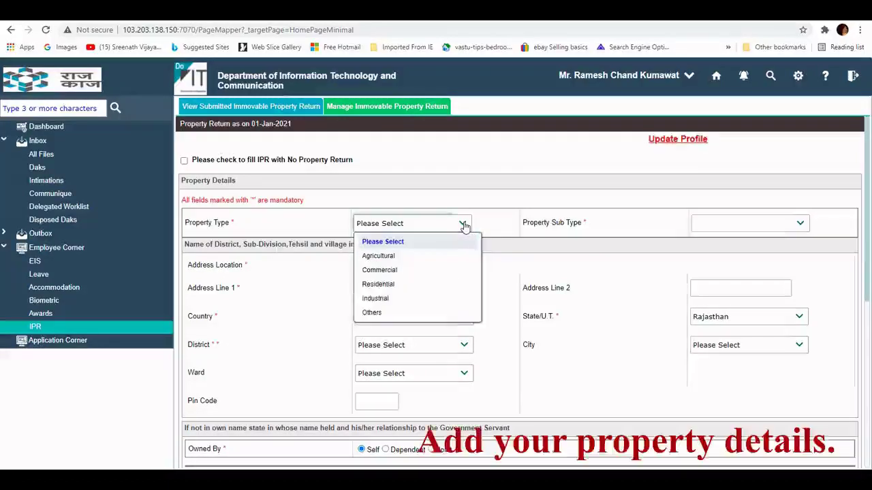
Step: Set the property to Residential, Plot / Land, Urban location, with address line 'Govind'
{"action": "left_click", "coordinate": [403, 285]}
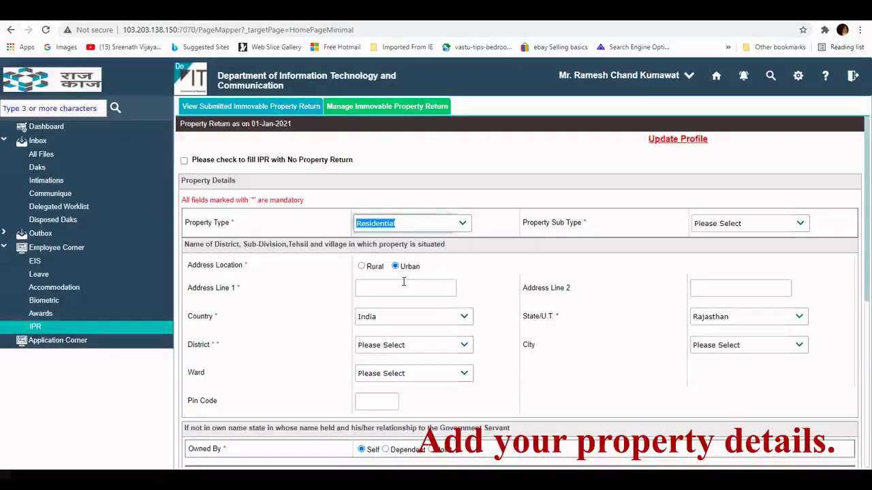
{"action": "left_click", "coordinate": [802, 226]}
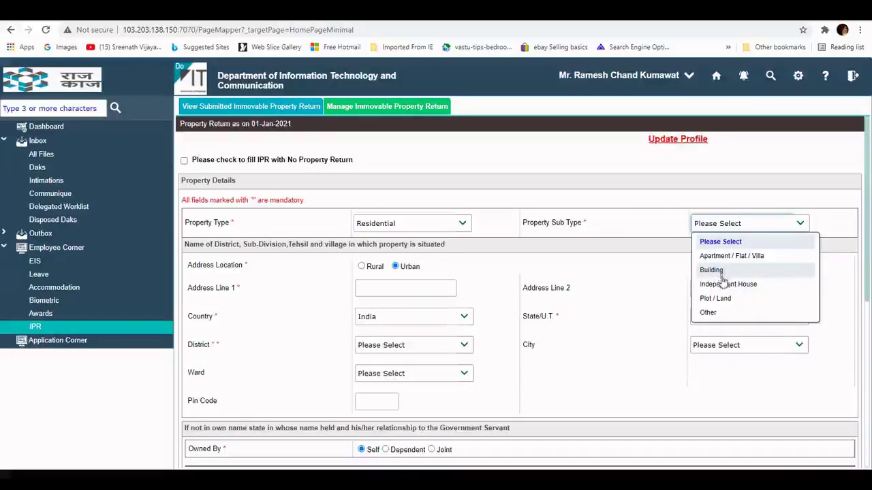
{"action": "left_click", "coordinate": [721, 298]}
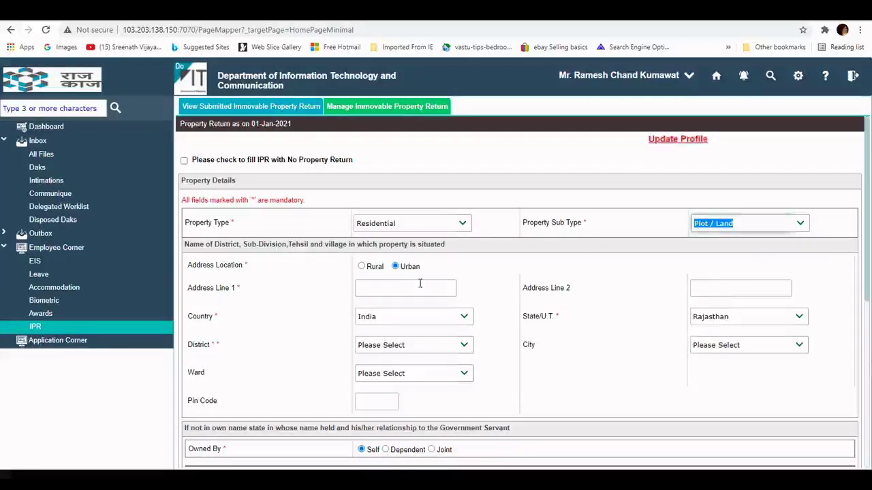
{"action": "left_click", "coordinate": [370, 269]}
{"action": "left_click", "coordinate": [363, 267]}
{"action": "left_click", "coordinate": [396, 267]}
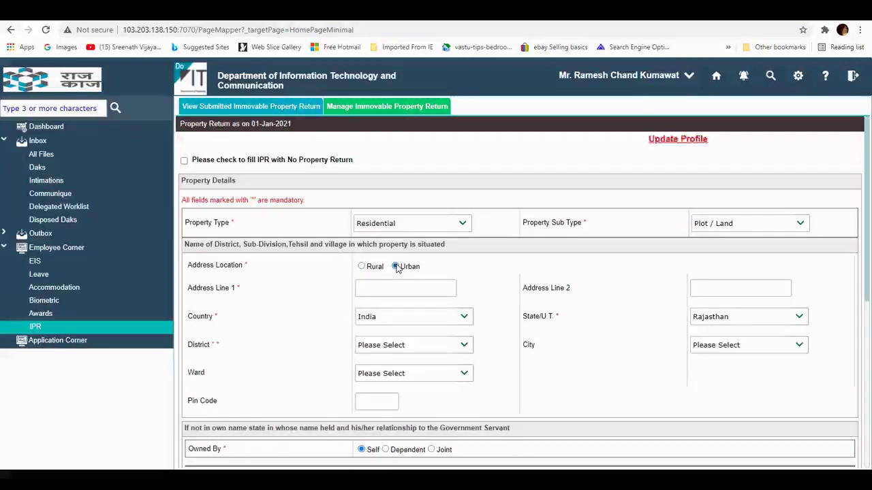
{"action": "left_click", "coordinate": [391, 289]}
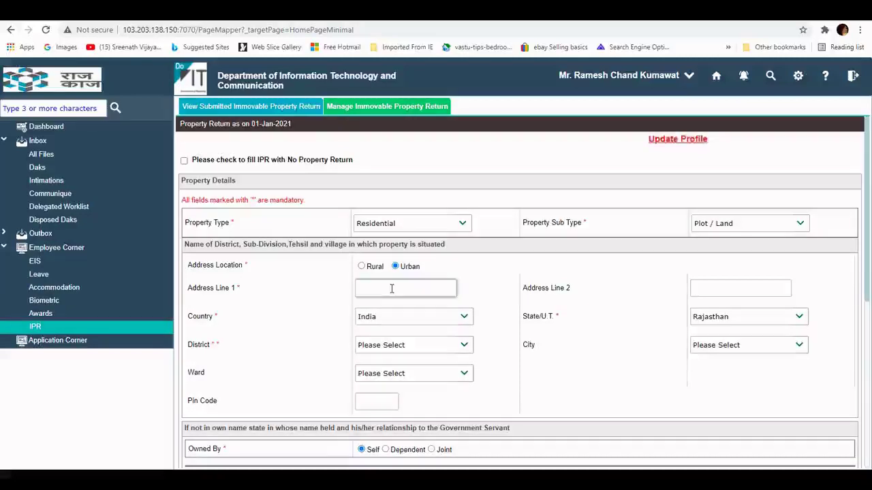
{"action": "type", "text": "Govind Nagar West"}
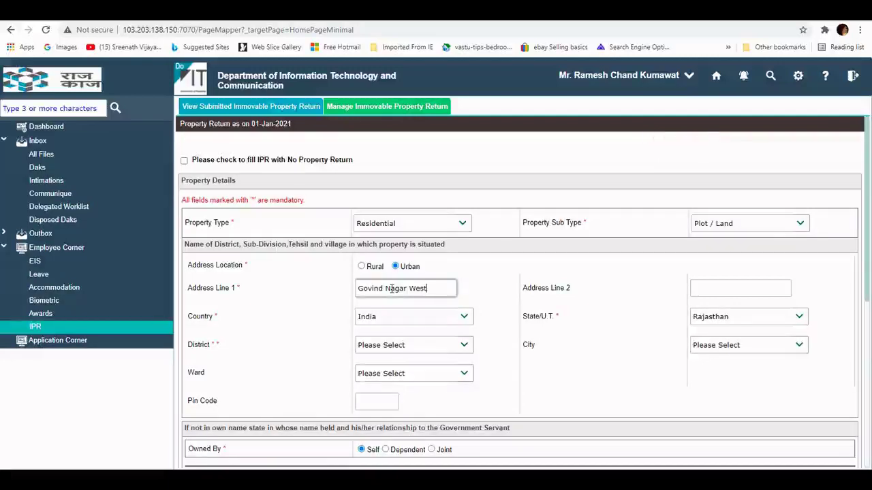
Step: Choose country India, district Jaipur, city Jaipur, and enter pin code 302002
{"action": "left_click", "coordinate": [460, 318]}
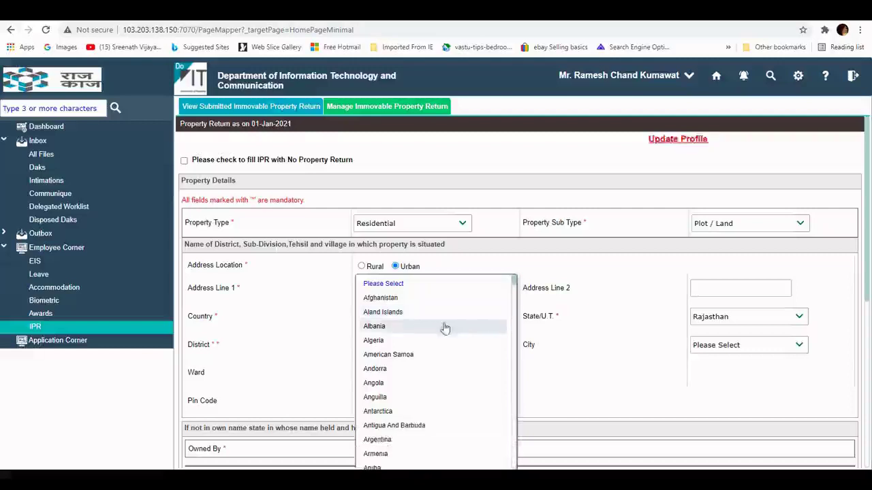
{"action": "type", "text": "india"}
{"action": "key", "text": "Tab"}
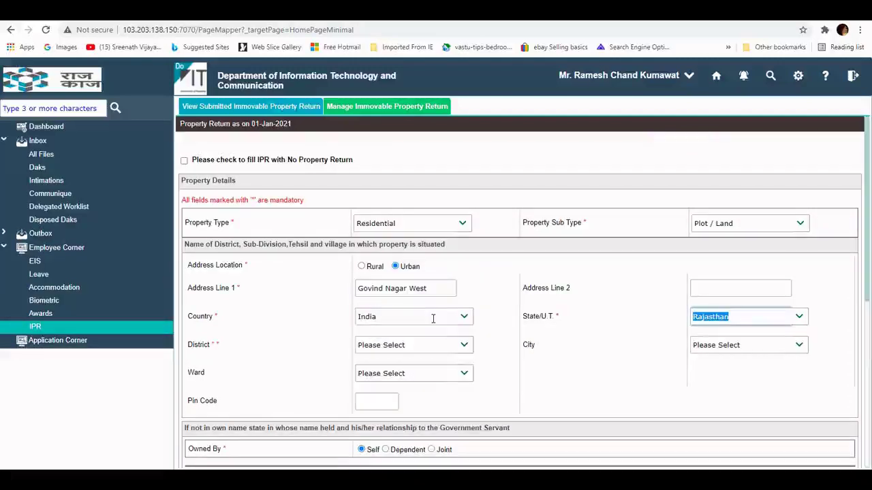
{"action": "key", "text": "Tab"}
{"action": "key", "text": "alt+Down"}
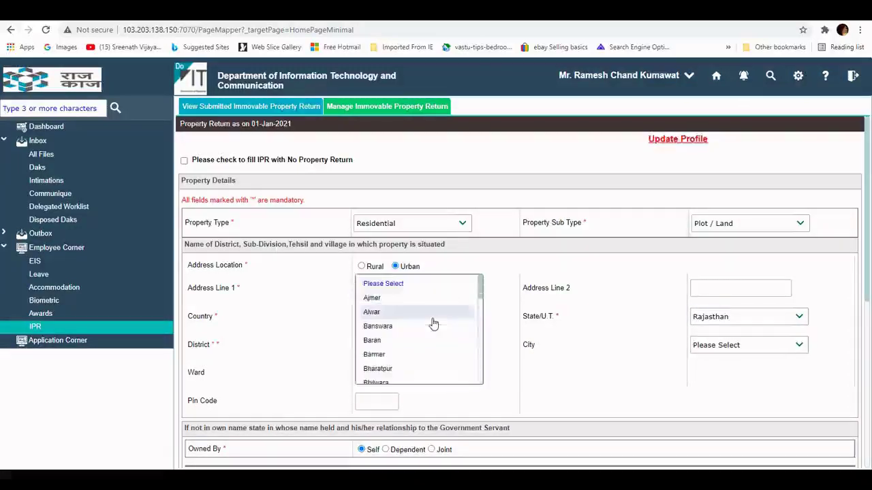
{"action": "type", "text": "jaipur"}
{"action": "key", "text": "Tab"}
{"action": "key", "text": "alt+Down"}
{"action": "type", "text": "jaipur"}
{"action": "key", "text": "Tab"}
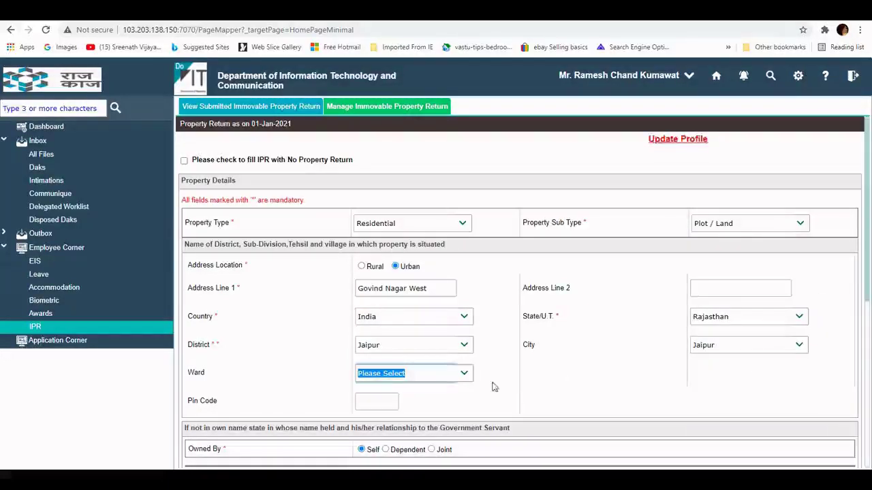
{"action": "left_click", "coordinate": [383, 401]}
{"action": "type", "text": "3020"}
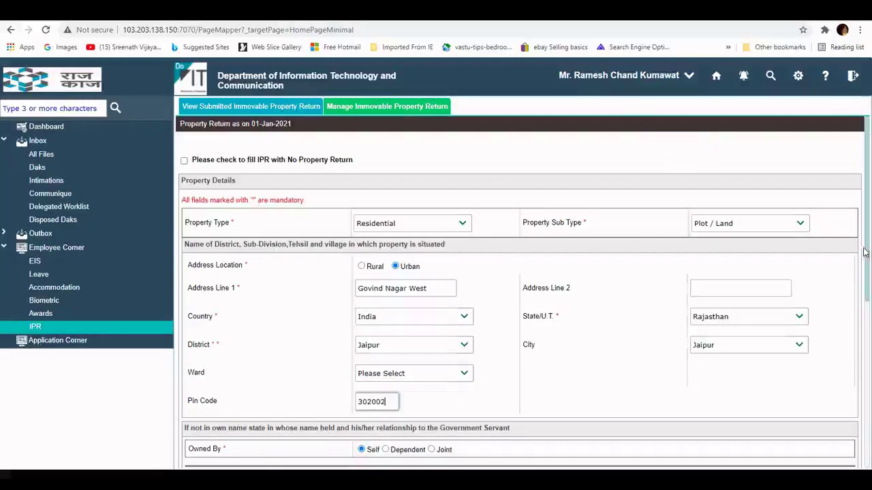
{"action": "type", "text": "02"}
Step: Keep ownership as Self and set the manner acquired to Purchase with sub manner Loan
{"action": "scroll", "coordinate": [864, 273], "scroll_direction": "down", "scroll_amount": 3}
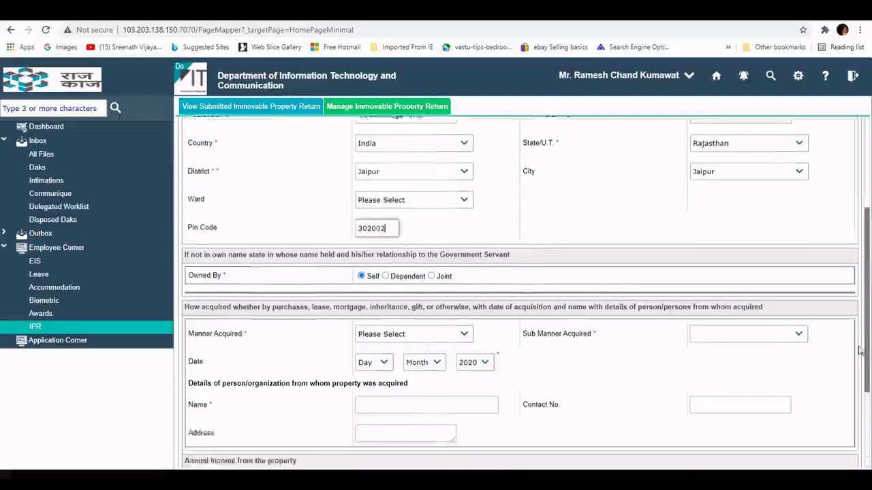
{"action": "scroll", "coordinate": [860, 344], "scroll_direction": "down", "scroll_amount": 2}
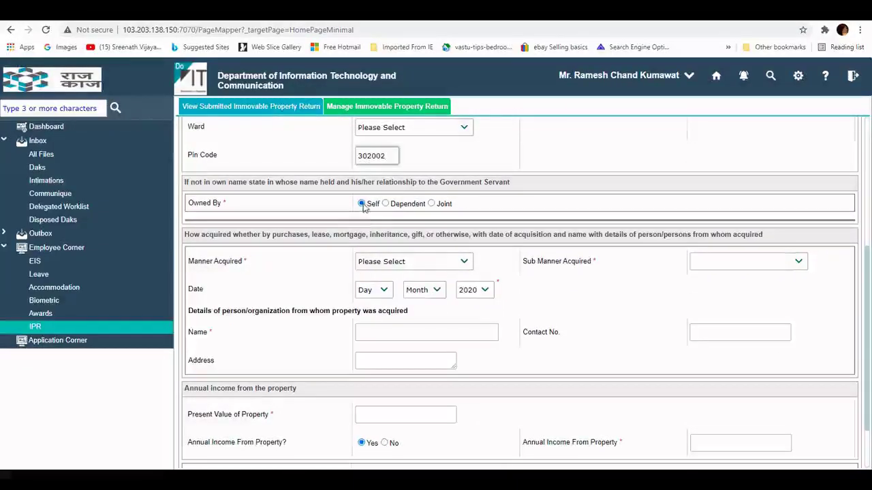
{"action": "left_click", "coordinate": [385, 203]}
{"action": "left_click", "coordinate": [431, 204]}
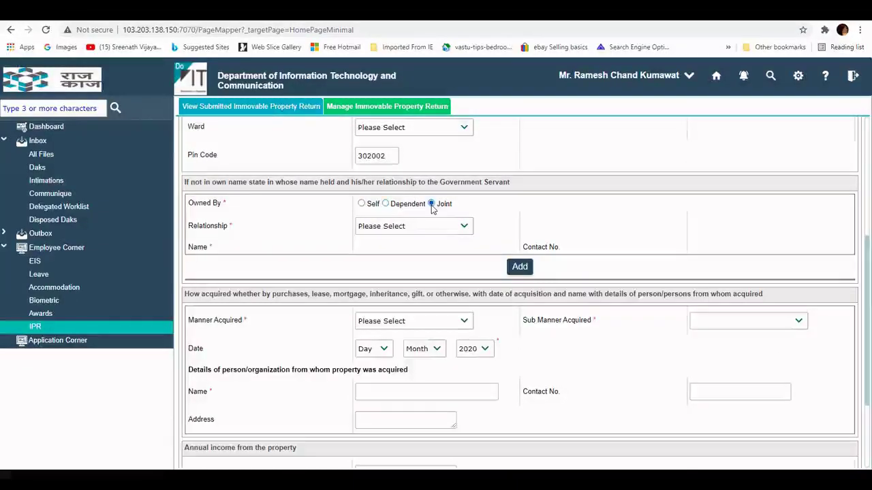
{"action": "left_click", "coordinate": [361, 204]}
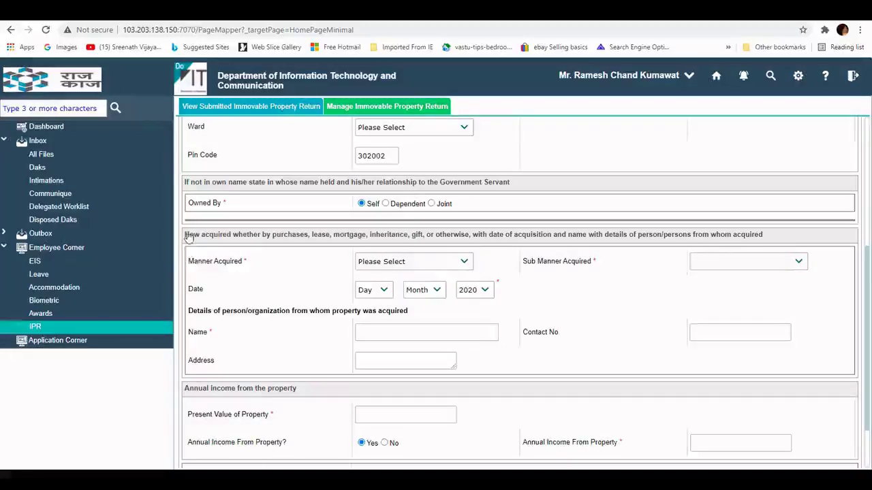
{"action": "left_click_drag", "start_coordinate": [186, 235], "coordinate": [329, 240]}
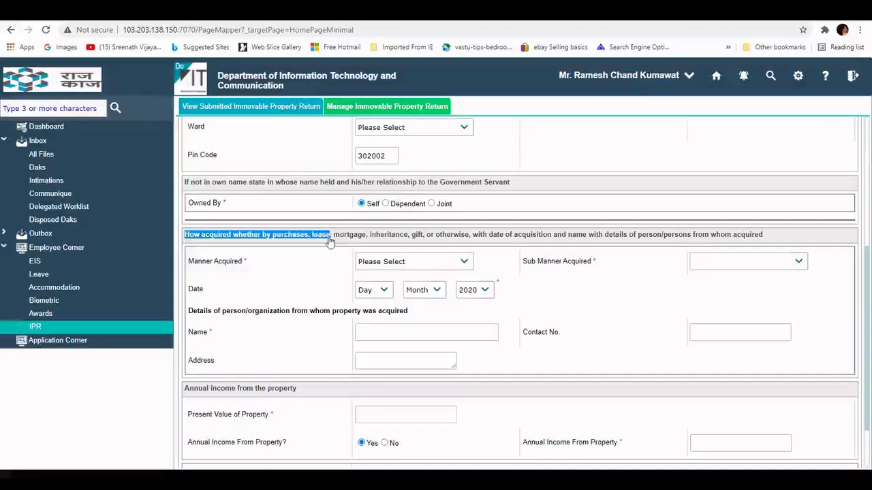
{"action": "left_click_drag", "start_coordinate": [383, 238], "coordinate": [762, 239]}
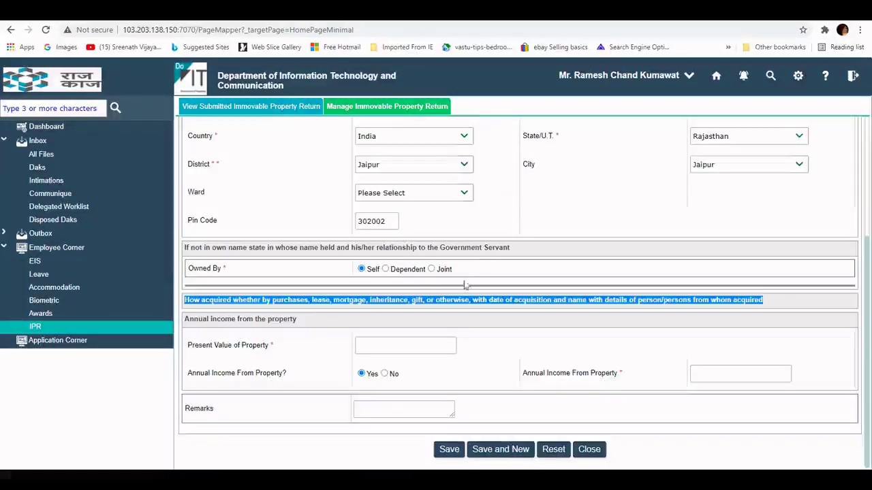
{"action": "scroll", "coordinate": [470, 302], "scroll_direction": "down", "scroll_amount": 1}
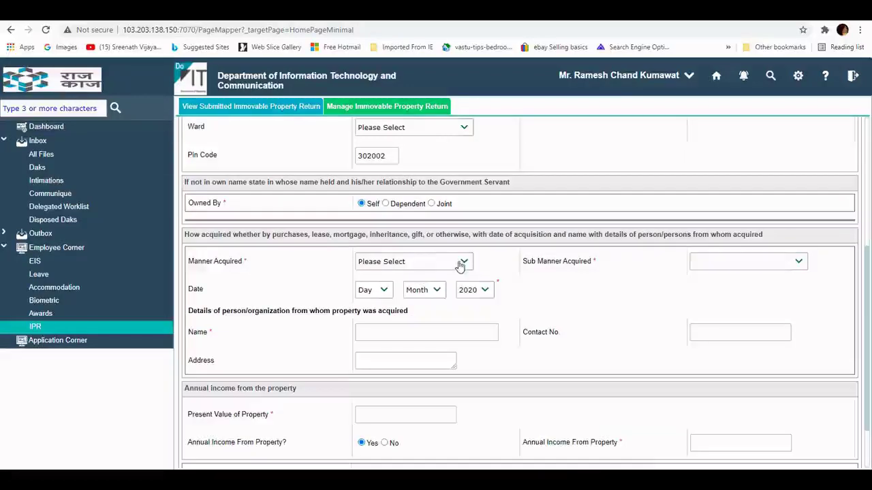
{"action": "left_click", "coordinate": [461, 264]}
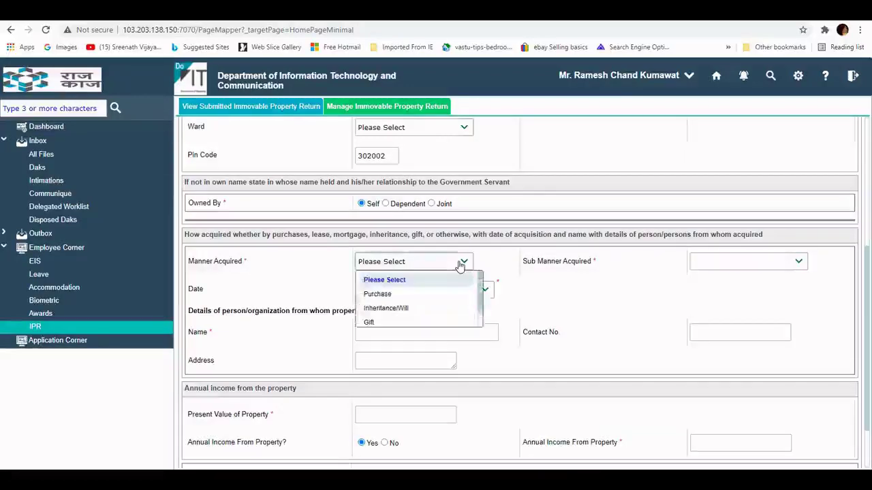
{"action": "left_click", "coordinate": [393, 295]}
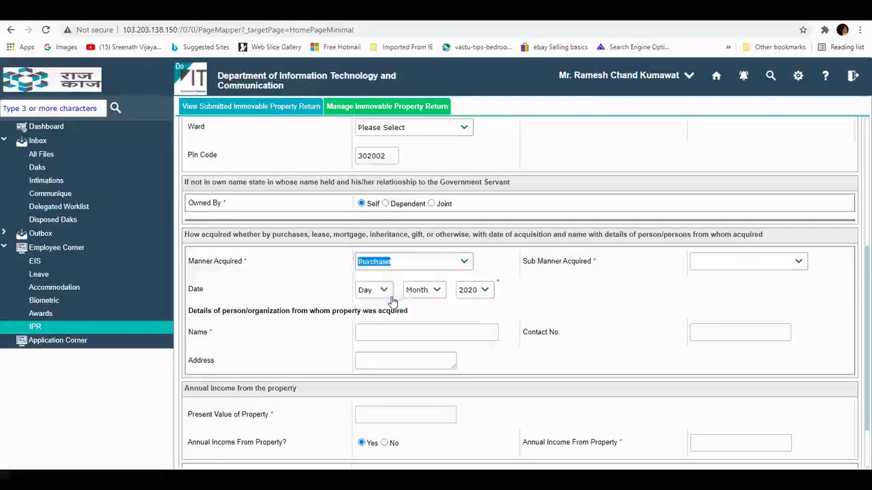
{"action": "left_click", "coordinate": [796, 263]}
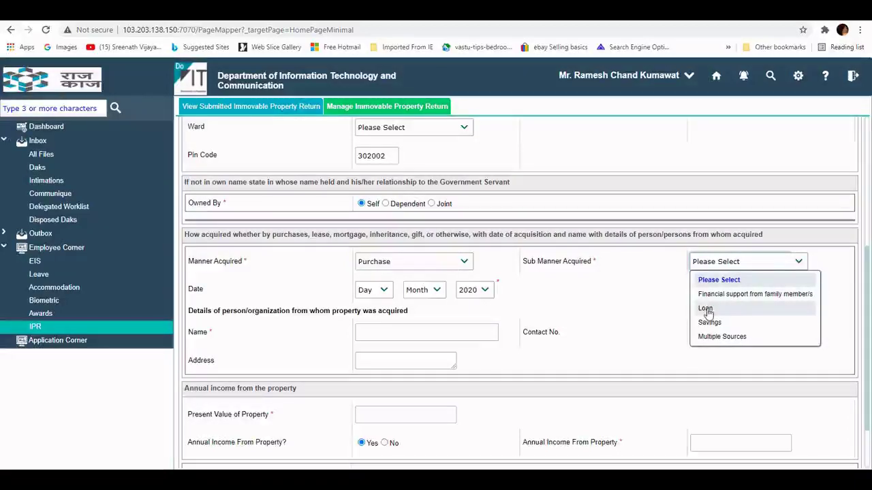
{"action": "left_click", "coordinate": [707, 310]}
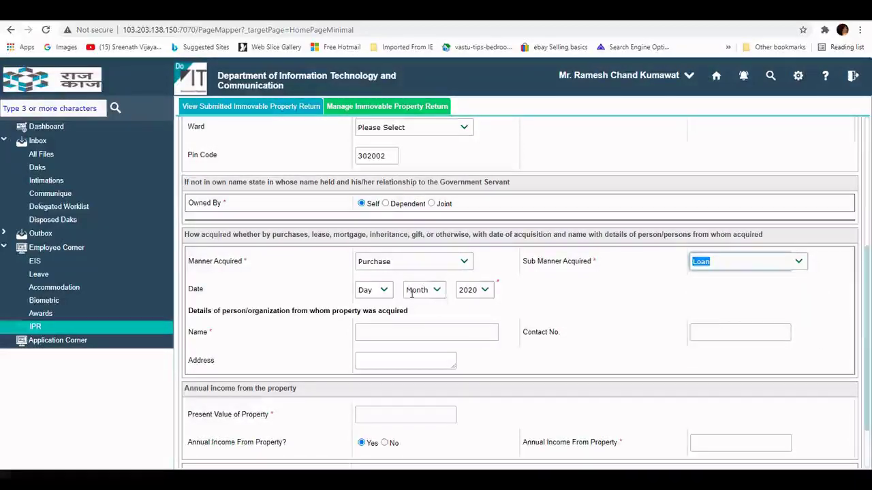
Step: Enter the prior owner's name, contact number and address
{"action": "left_click", "coordinate": [375, 331]}
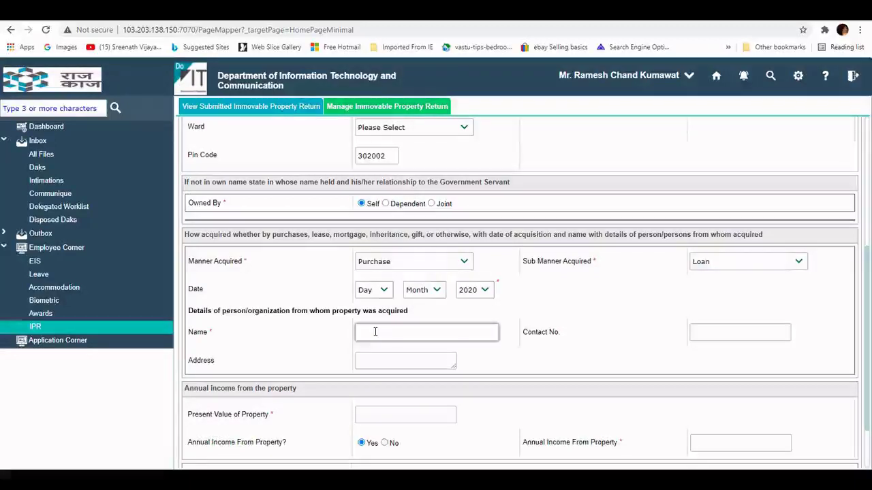
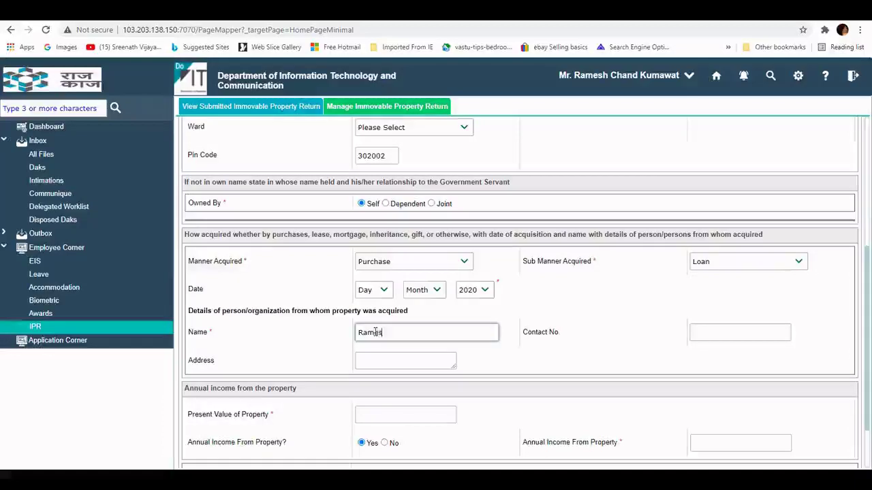
{"action": "key", "text": "Tab"}
{"action": "type", "text": "9"}
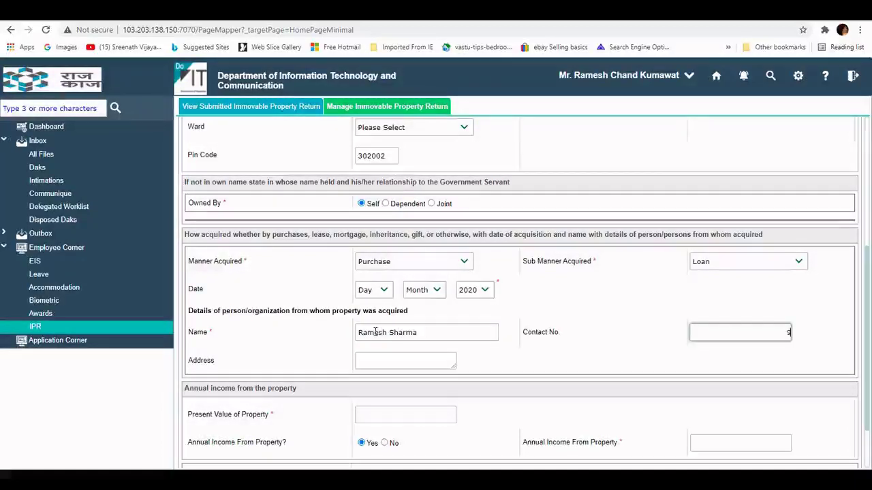
{"action": "type", "text": "999999"}
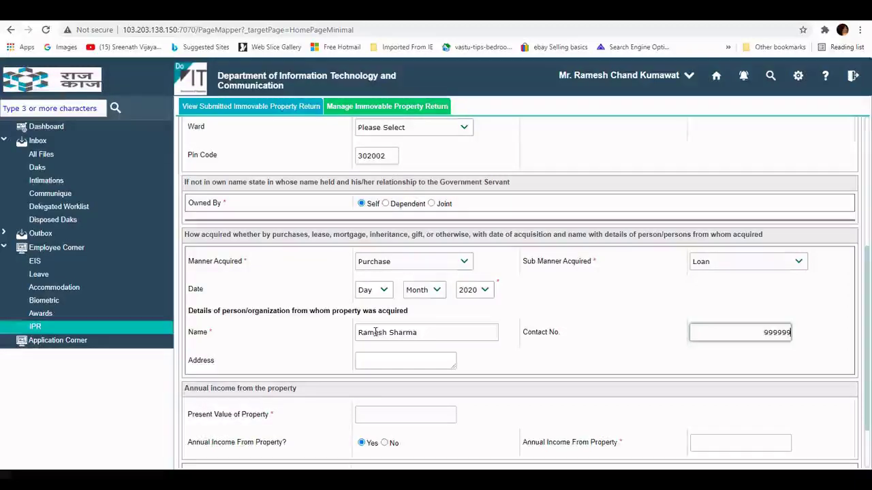
{"action": "type", "text": "999"}
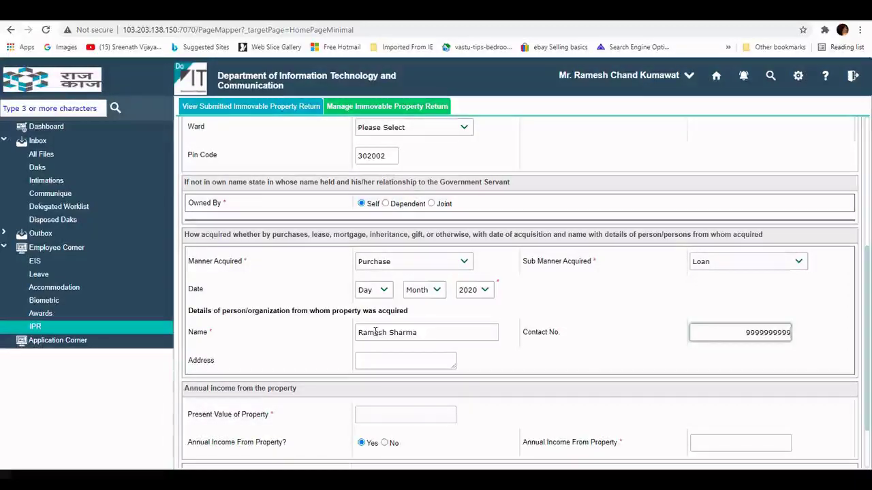
{"action": "left_click", "coordinate": [379, 359]}
{"action": "type", "text": "Jaipur"}
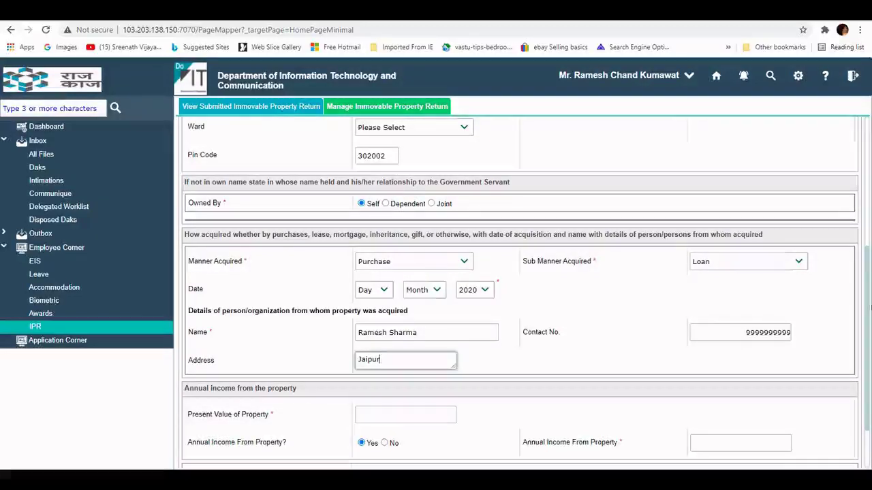
{"action": "left_click", "coordinate": [384, 291]}
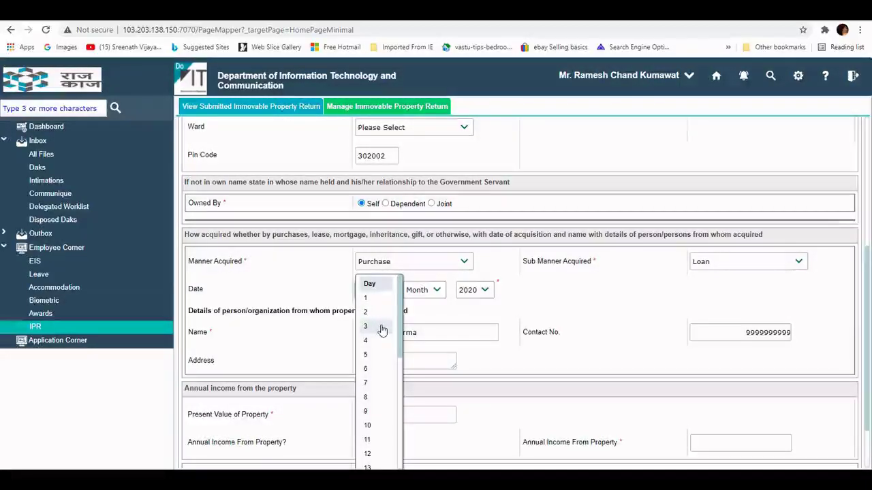
Step: Set the acquisition date to 3 Feb 2020
{"action": "left_click", "coordinate": [382, 330]}
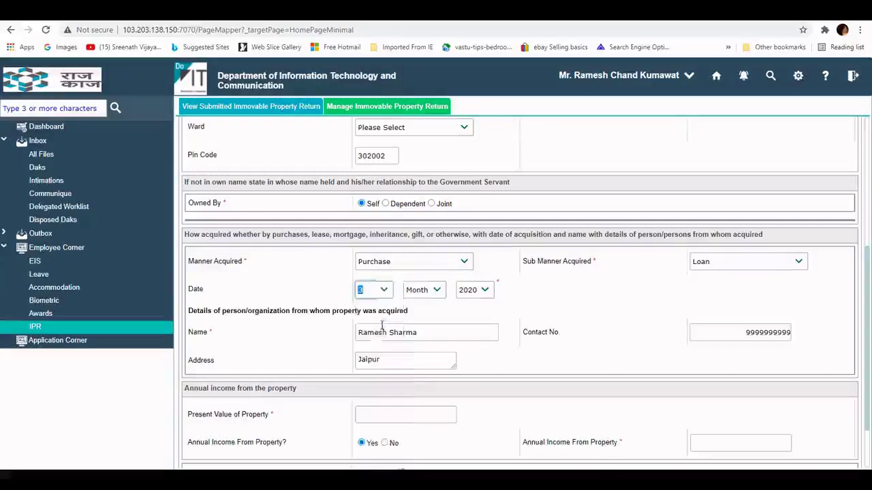
{"action": "left_click", "coordinate": [440, 295]}
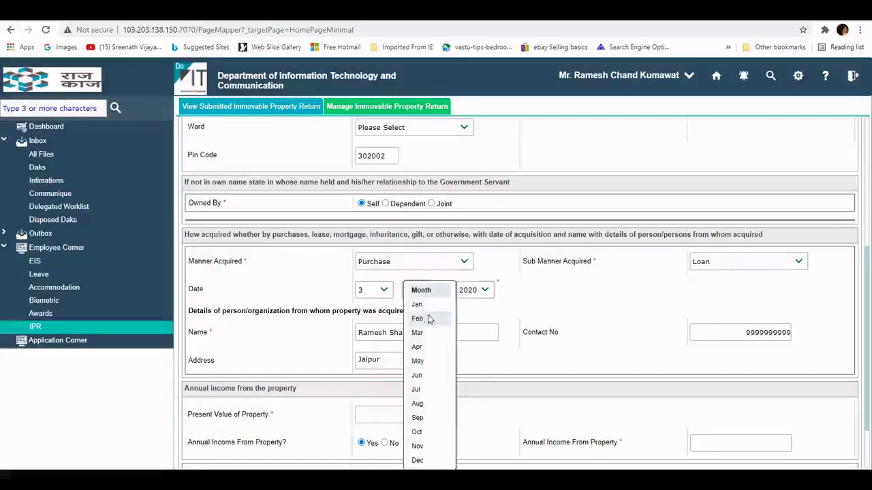
{"action": "left_click", "coordinate": [429, 317]}
{"action": "left_click", "coordinate": [485, 292]}
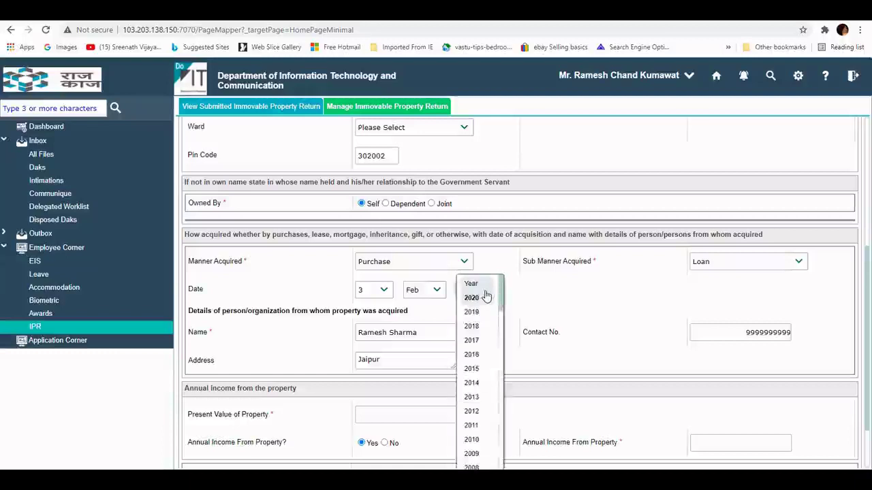
{"action": "left_click", "coordinate": [472, 299]}
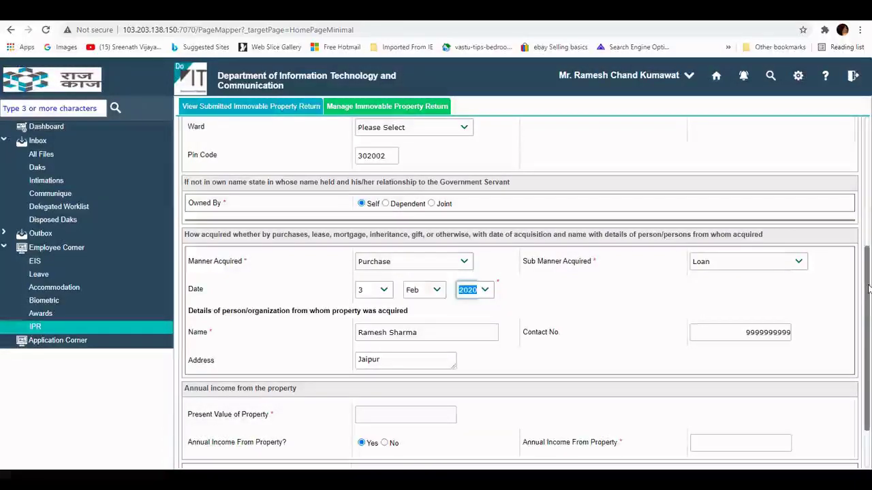
Step: Enter present value 3000000, select No for annual income, and save the property
{"action": "left_click_drag", "start_coordinate": [869, 312], "coordinate": [870, 351]}
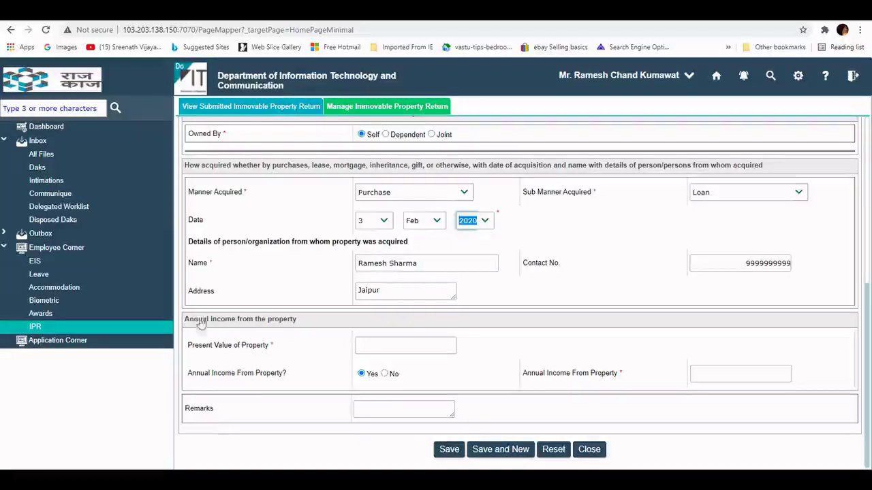
{"action": "left_click", "coordinate": [382, 346]}
{"action": "type", "text": "30"}
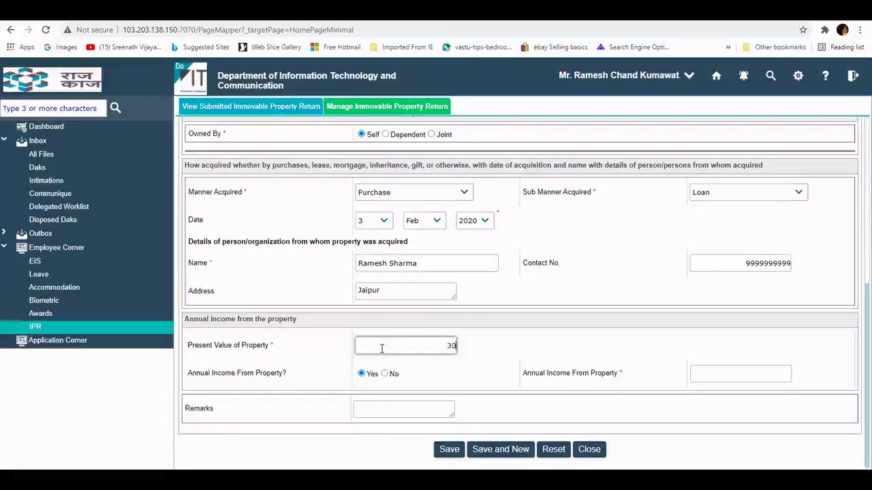
{"action": "type", "text": "00000"}
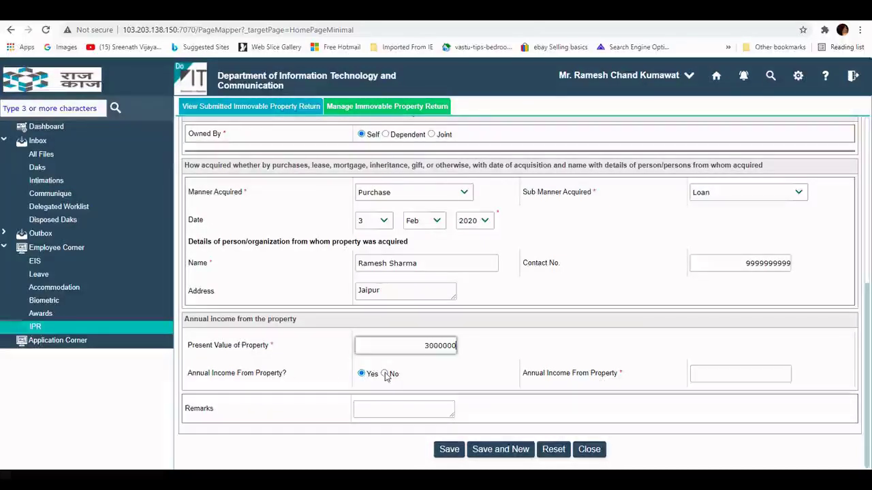
{"action": "left_click", "coordinate": [384, 374]}
{"action": "left_click", "coordinate": [361, 379]}
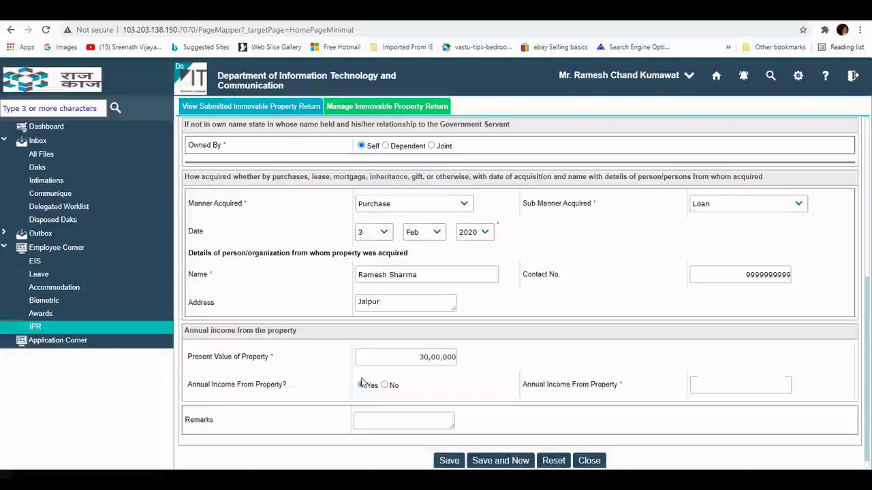
{"action": "left_click", "coordinate": [384, 380]}
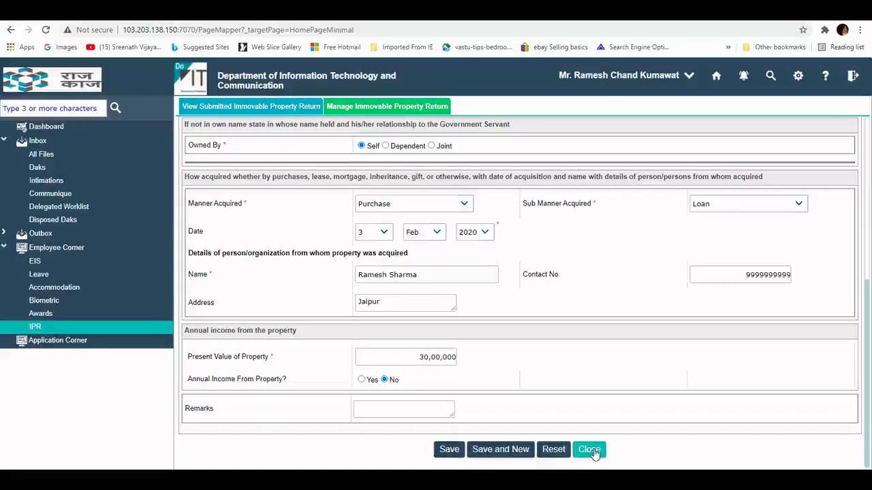
{"action": "left_click", "coordinate": [448, 450]}
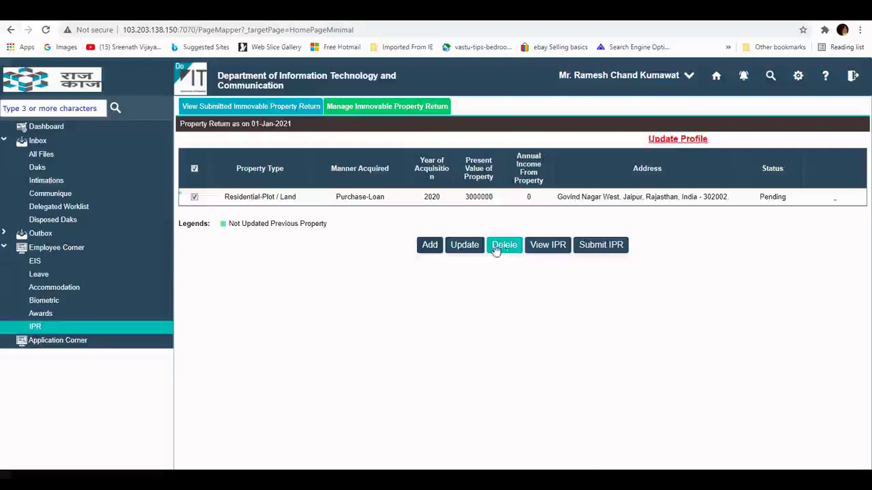
Step: Open the checked Residential-Plot / Land entry for editing with Update
{"action": "left_click", "coordinate": [463, 247]}
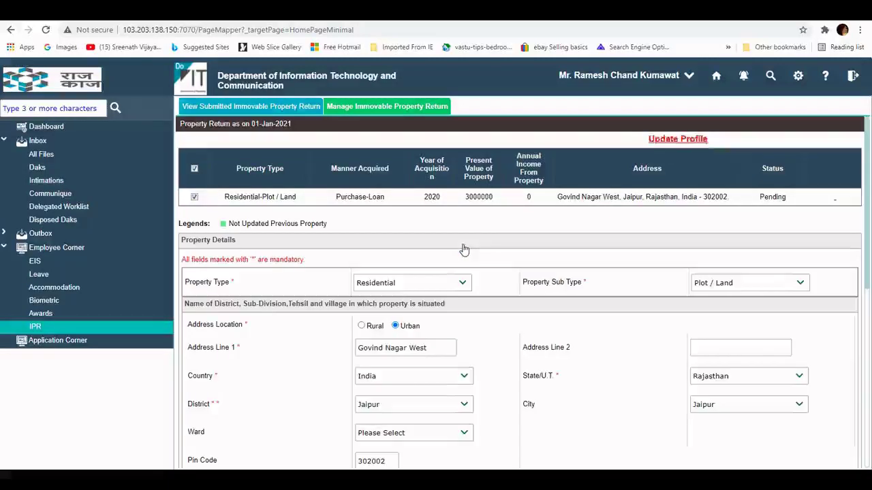
Step: Change the present value from 3000000 to 3500000 and save the property
{"action": "left_click_drag", "start_coordinate": [869, 213], "coordinate": [868, 393]}
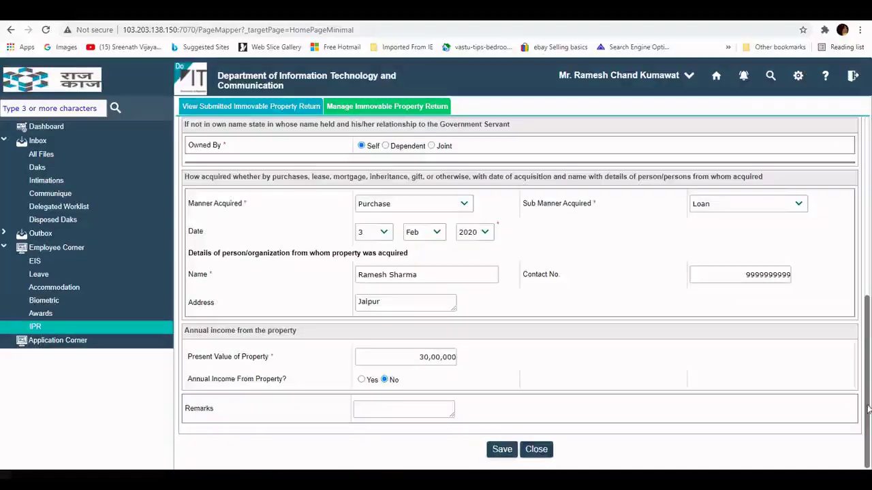
{"action": "left_click", "coordinate": [428, 355]}
{"action": "key", "text": "BackSpace"}
{"action": "type", "text": "5"}
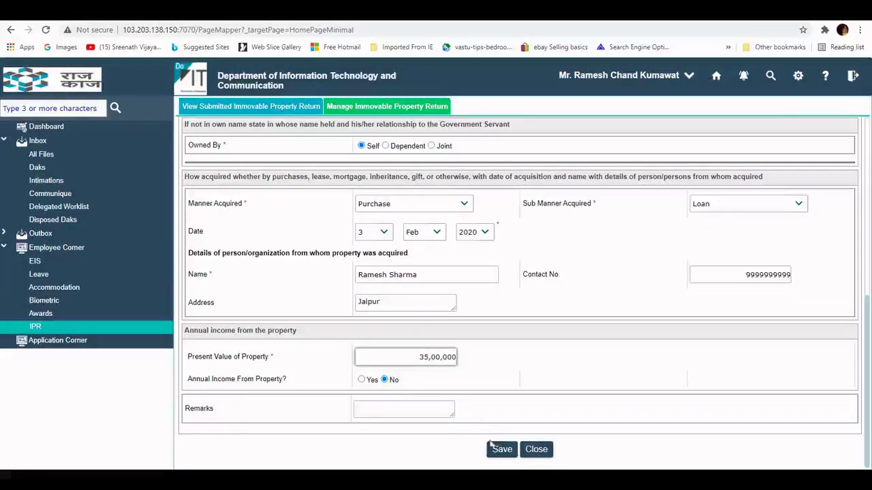
{"action": "left_click", "coordinate": [499, 450]}
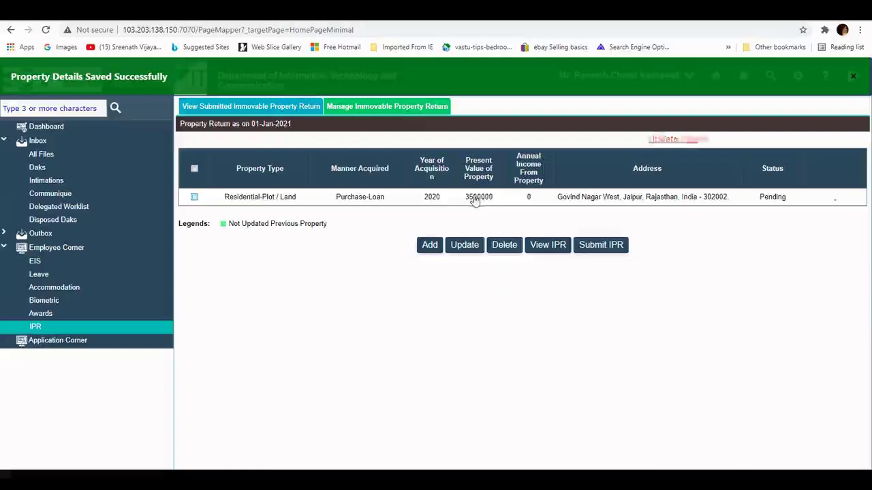
{"action": "left_click", "coordinate": [553, 249]}
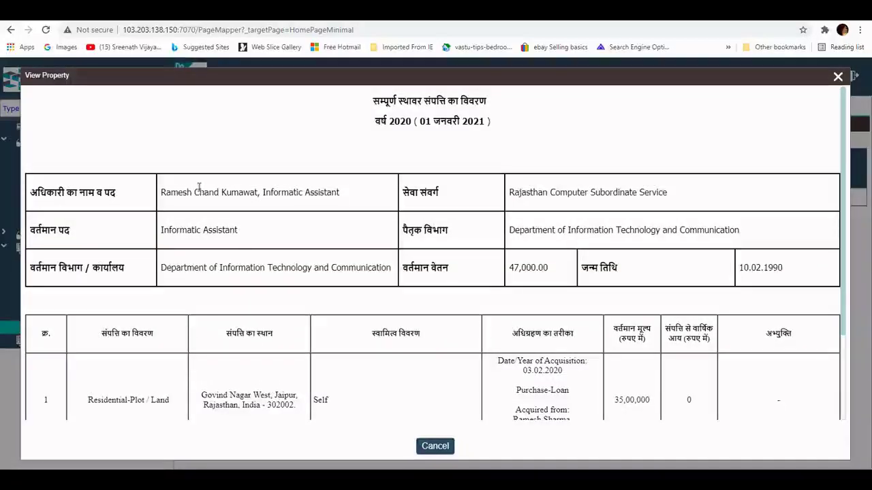
{"action": "left_click_drag", "start_coordinate": [161, 192], "coordinate": [342, 196]}
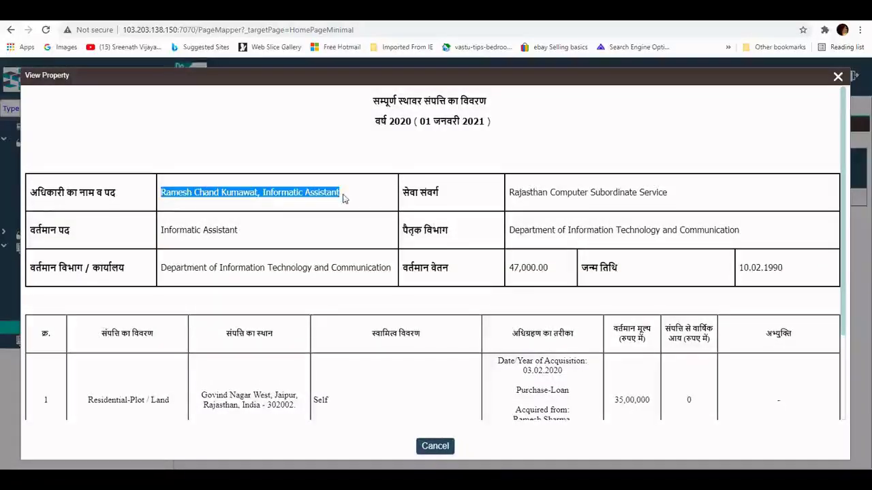
{"action": "left_click_drag", "start_coordinate": [508, 193], "coordinate": [668, 194]}
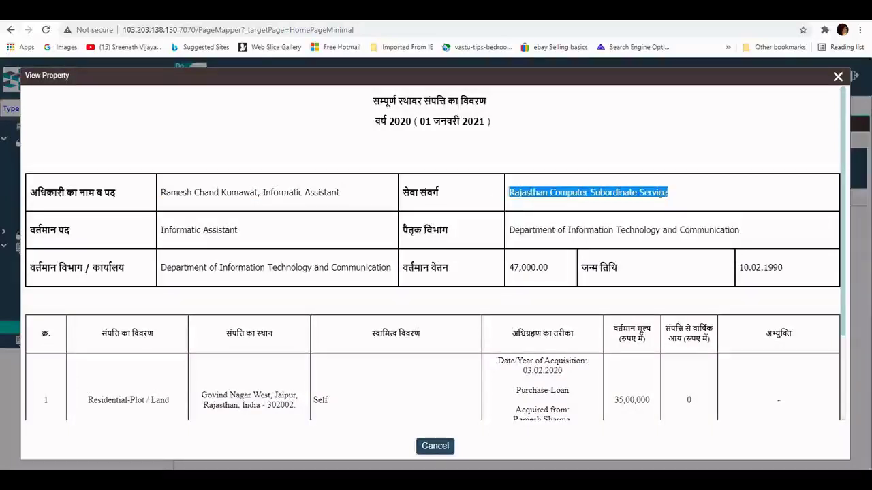
{"action": "left_click_drag", "start_coordinate": [161, 230], "coordinate": [240, 231]}
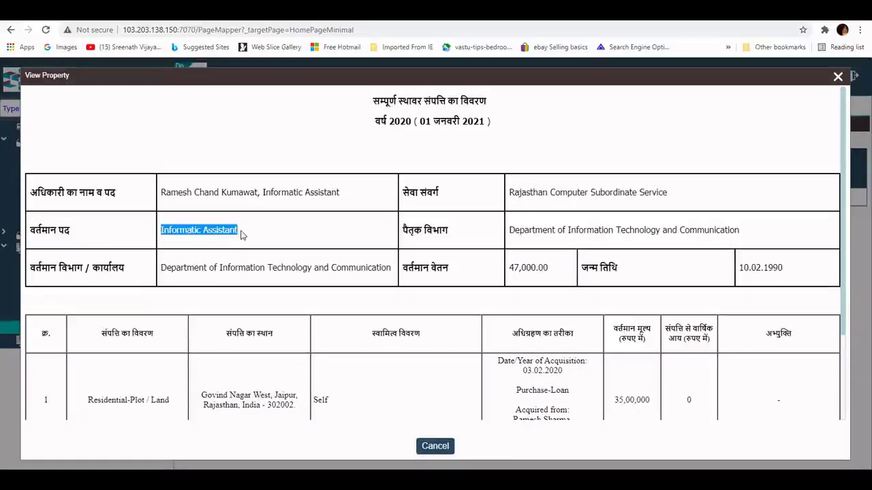
{"action": "left_click_drag", "start_coordinate": [510, 229], "coordinate": [751, 229]}
{"action": "left_click", "coordinate": [256, 277]}
{"action": "left_click_drag", "start_coordinate": [161, 267], "coordinate": [400, 273]}
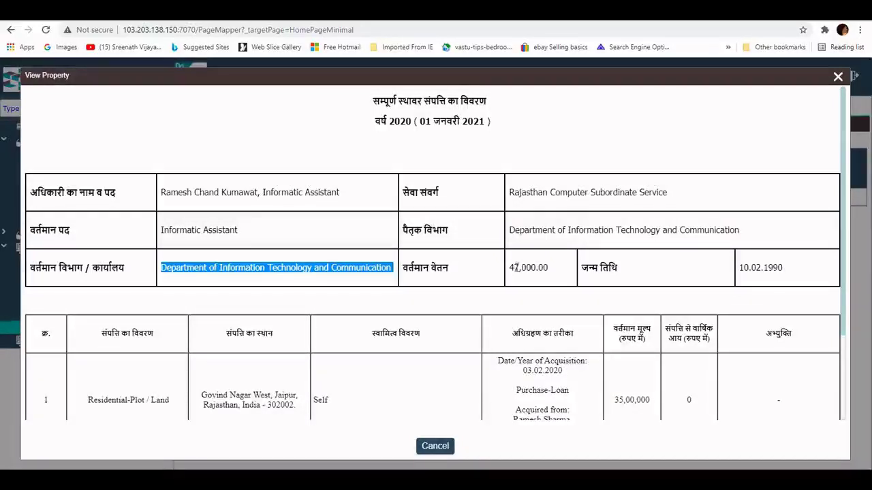
{"action": "left_click_drag", "start_coordinate": [509, 267], "coordinate": [553, 271]}
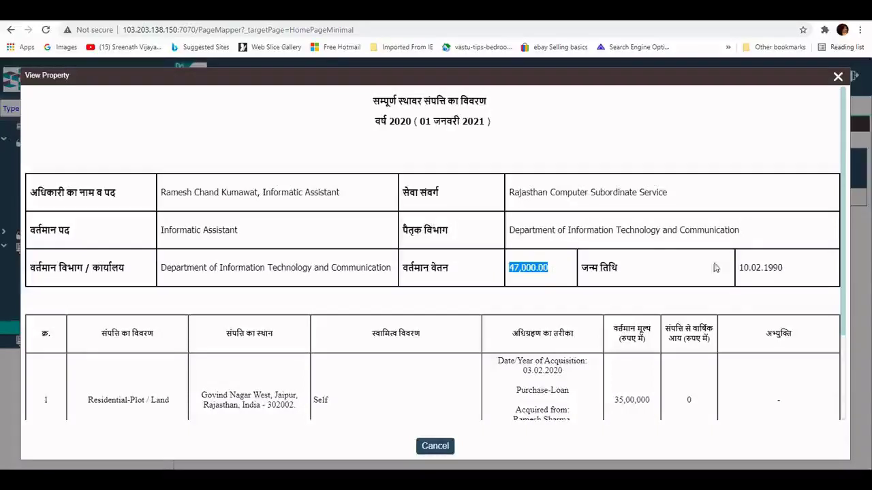
{"action": "mouse_move", "coordinate": [87, 404]}
{"action": "left_mouse_down"}
{"action": "mouse_move", "coordinate": [675, 414]}
{"action": "mouse_move", "coordinate": [671, 350]}
{"action": "mouse_move", "coordinate": [778, 293]}
{"action": "left_mouse_up"}
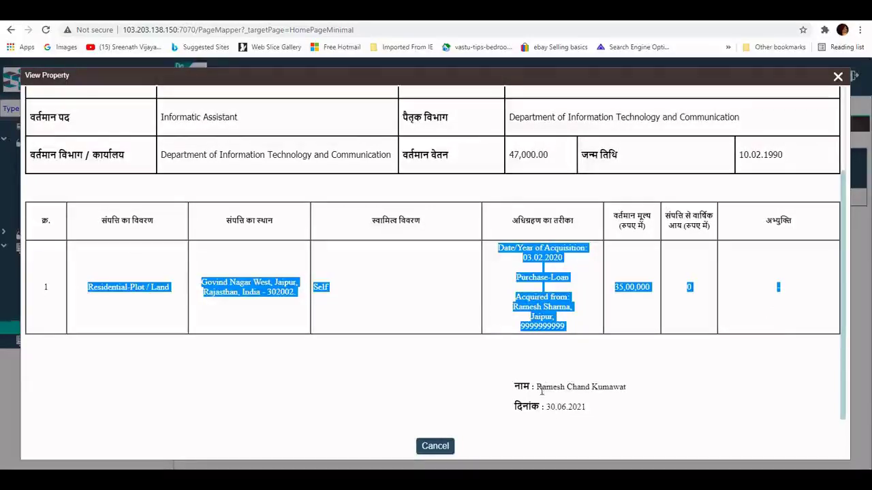
{"action": "left_click", "coordinate": [437, 446]}
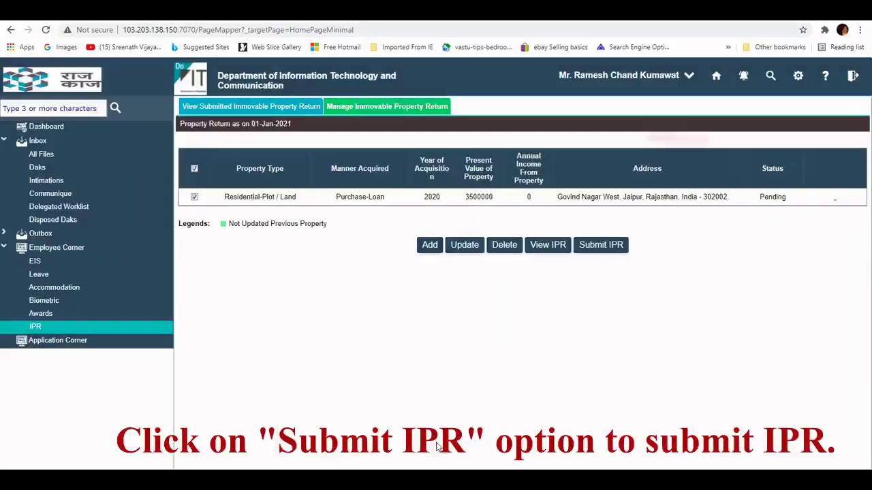
Step: Submit the 2020 IPR after reviewing the statement listing the 35,00,000 plot
{"action": "left_click", "coordinate": [602, 249]}
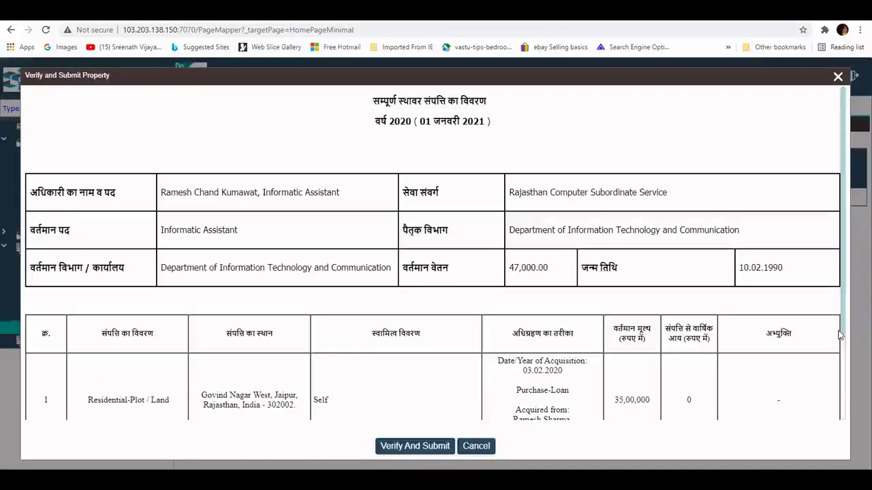
{"action": "left_click_drag", "start_coordinate": [844, 332], "coordinate": [847, 419]}
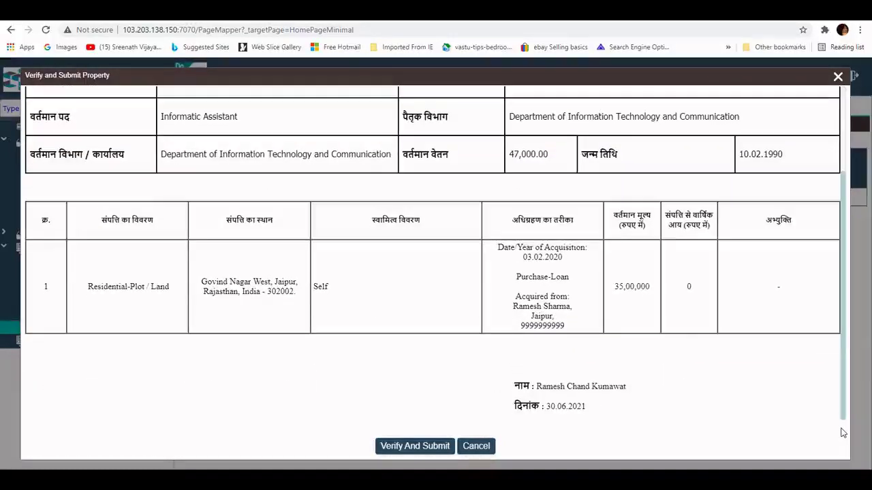
{"action": "double_click", "coordinate": [625, 286]}
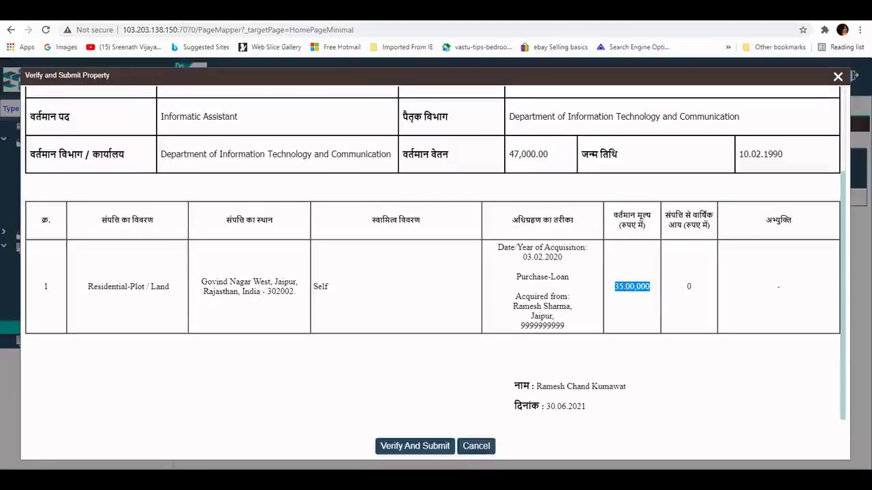
{"action": "left_click", "coordinate": [418, 446]}
Step: Accept the submission warning and enter the 12-digit Aadhaar number for verification
{"action": "left_click_drag", "start_coordinate": [374, 142], "coordinate": [481, 158]}
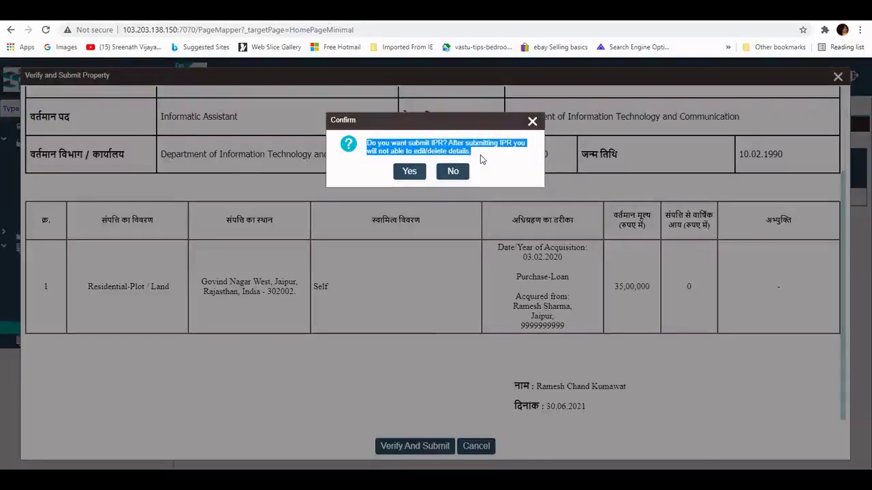
{"action": "left_click", "coordinate": [409, 172]}
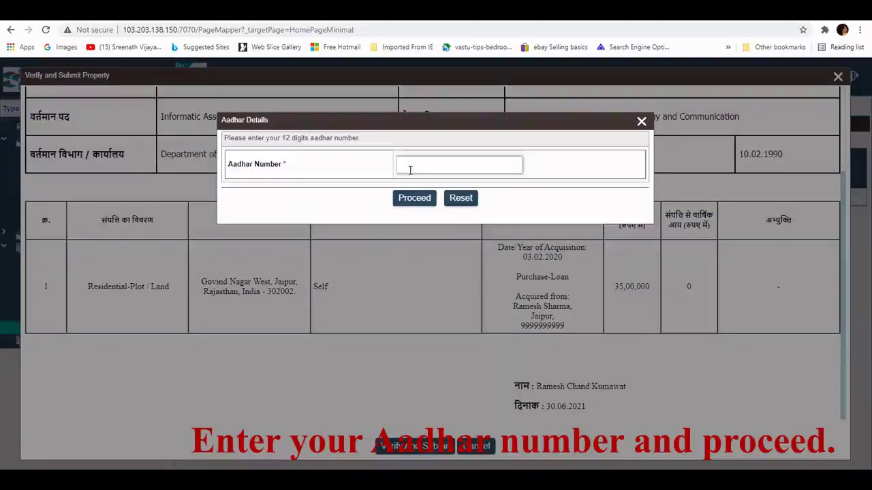
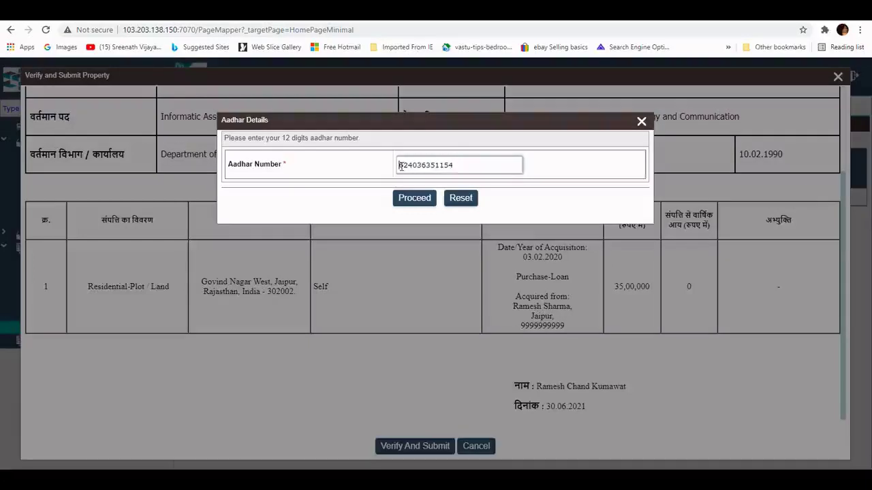